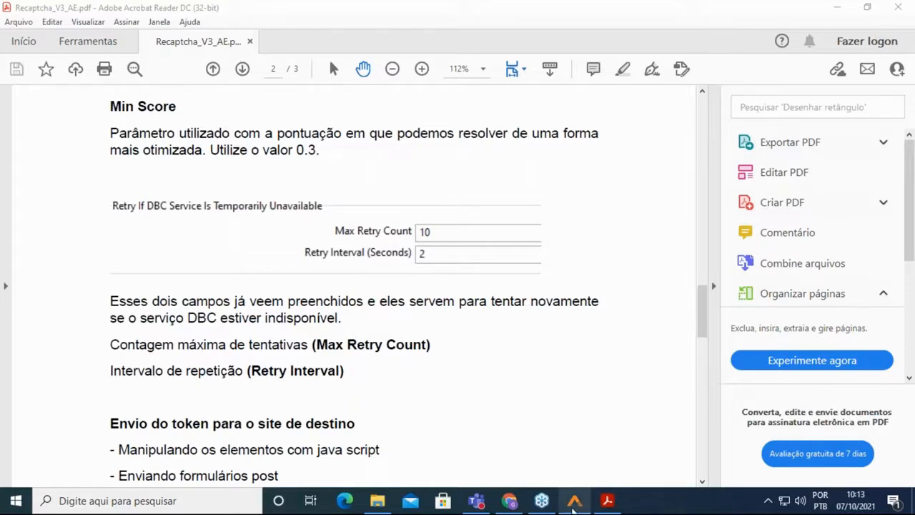
Return to the AutomationEdge Process Studio workflow window.
{"action": "left_click", "coordinate": [574, 501]}
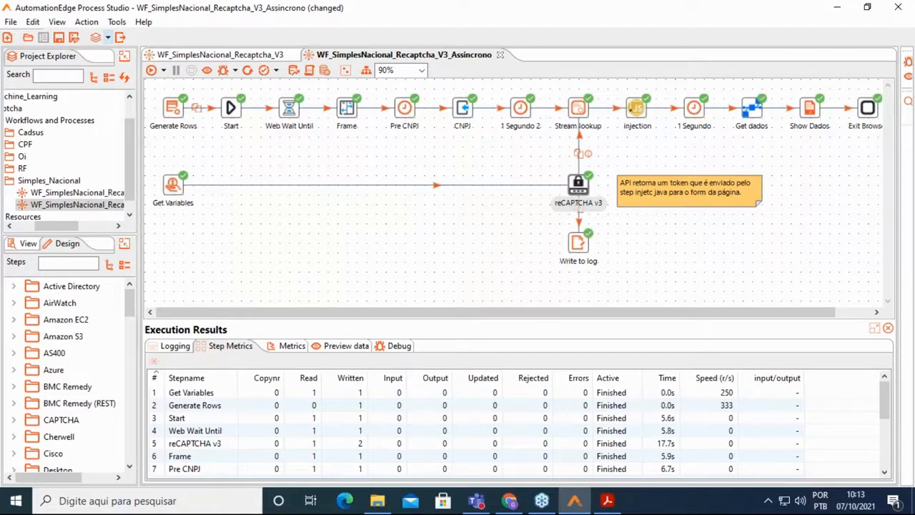
Filter the step library with 'captcha' and scroll down to the CAPTCHA folder's DBC steps.
{"action": "left_click", "coordinate": [89, 265]}
{"action": "type", "text": "ca"}
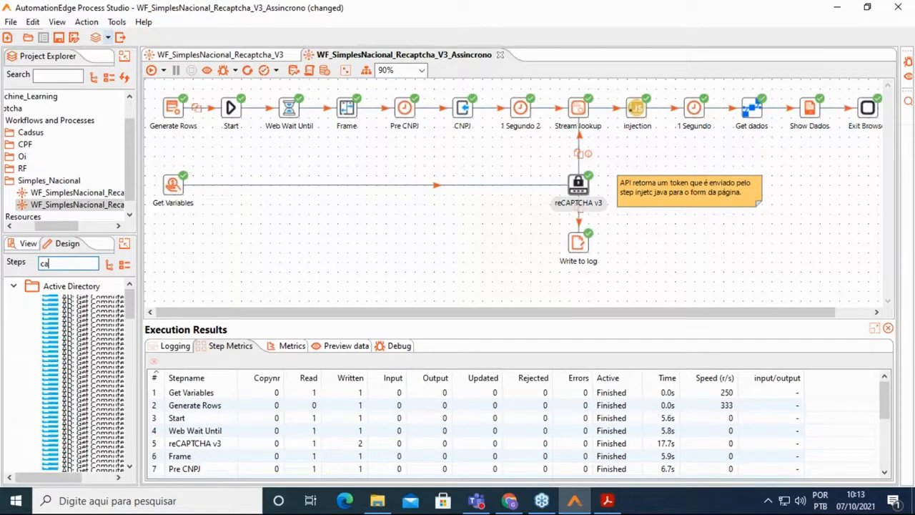
{"action": "type", "text": "pt"}
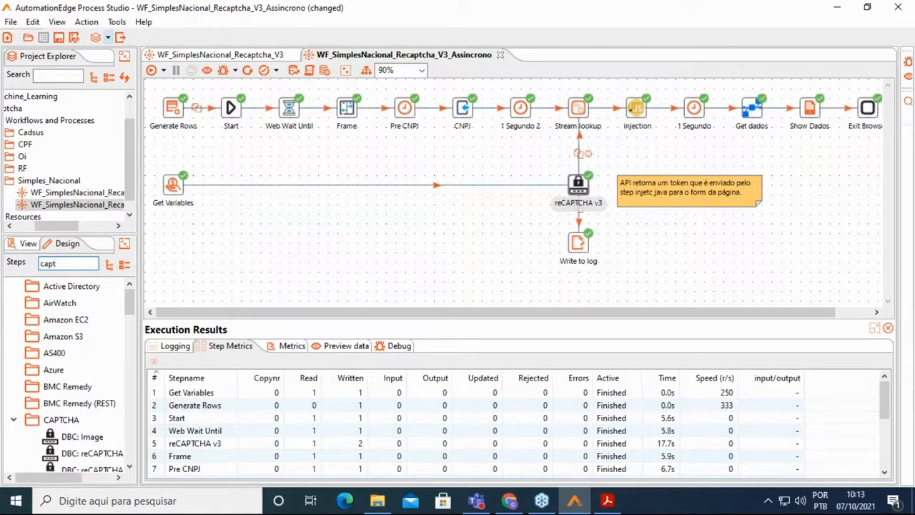
{"action": "type", "text": "cha"}
{"action": "scroll", "coordinate": [83, 319], "scroll_direction": "down", "scroll_amount": 1}
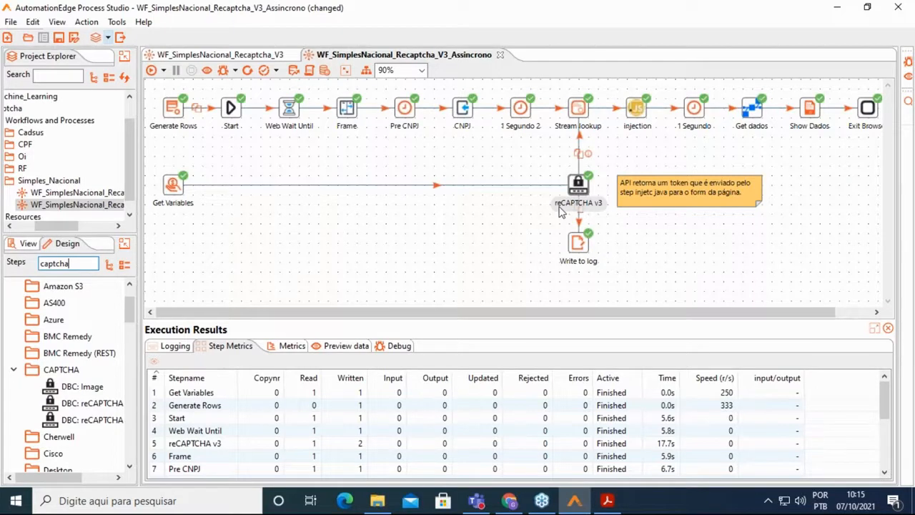
{"action": "left_click", "coordinate": [509, 501]}
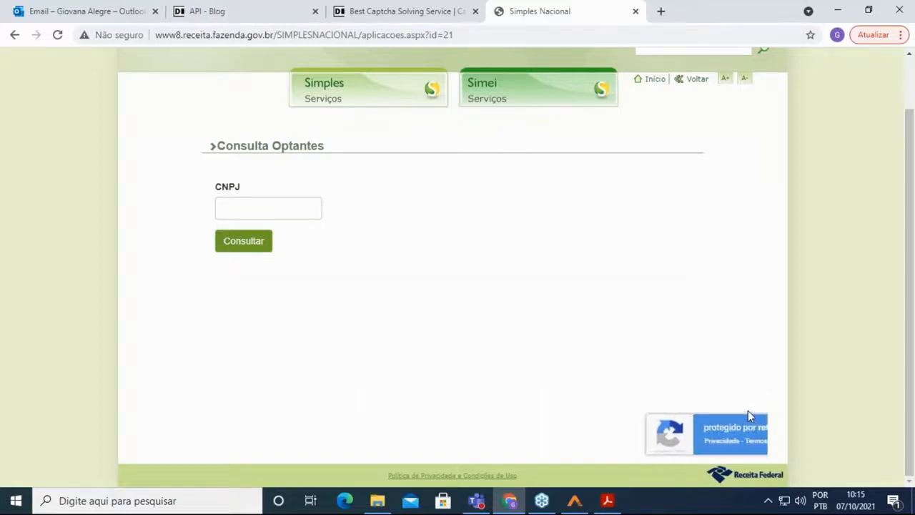
{"action": "mouse_move", "coordinate": [757, 446]}
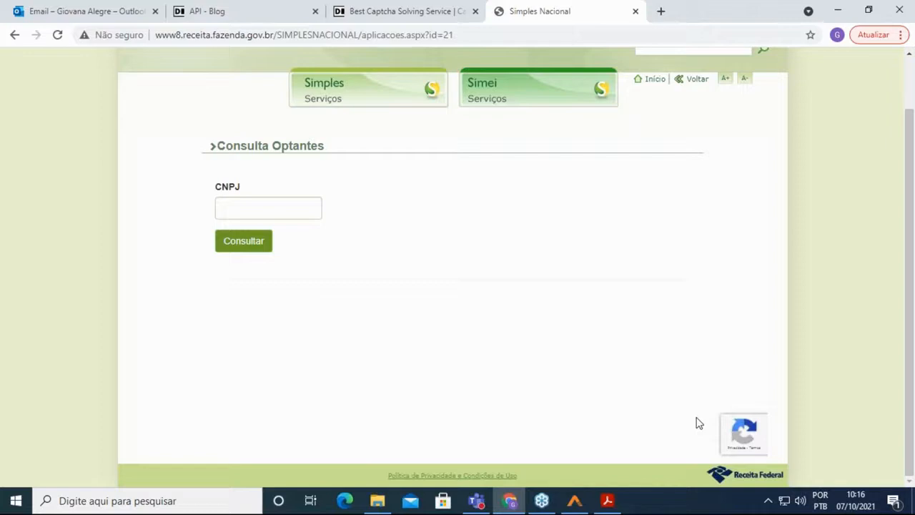
{"action": "left_click", "coordinate": [573, 501]}
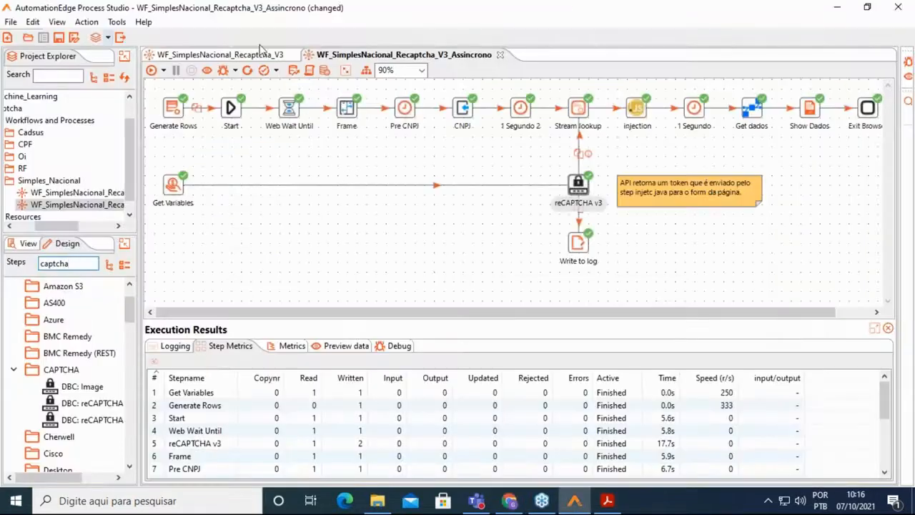
Switch to WF_SimplesNacional_Recaptcha_V3 and open the hop from reCAPTCHA v3 to 1 Segundo 2.
{"action": "left_click", "coordinate": [243, 56]}
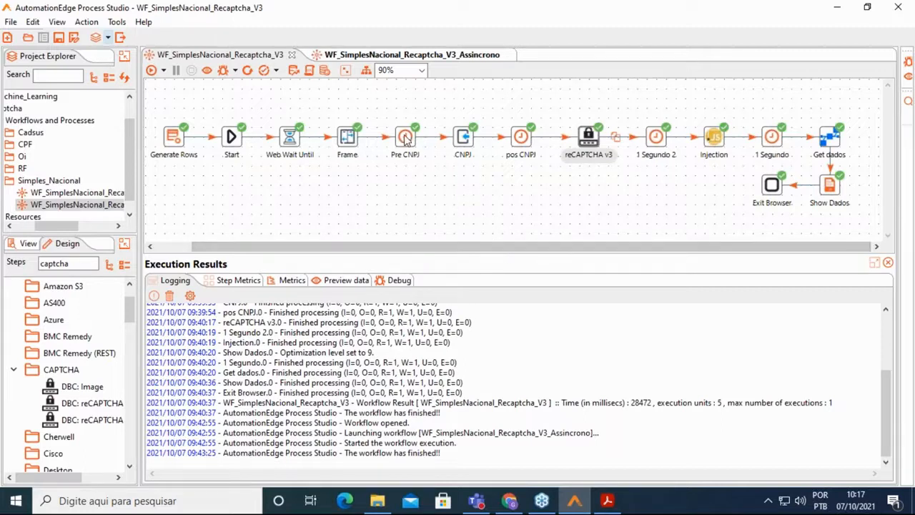
{"action": "mouse_move", "coordinate": [409, 148]}
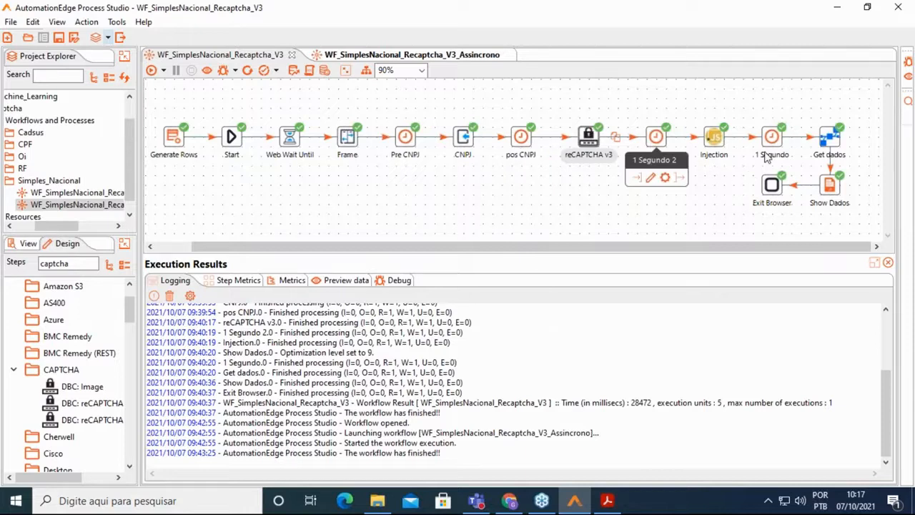
{"action": "mouse_move", "coordinate": [768, 144]}
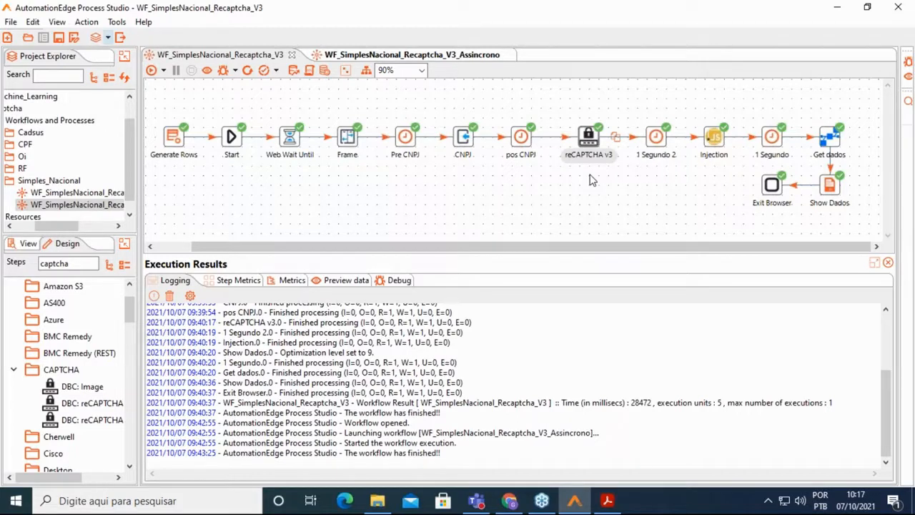
{"action": "double_click", "coordinate": [615, 137]}
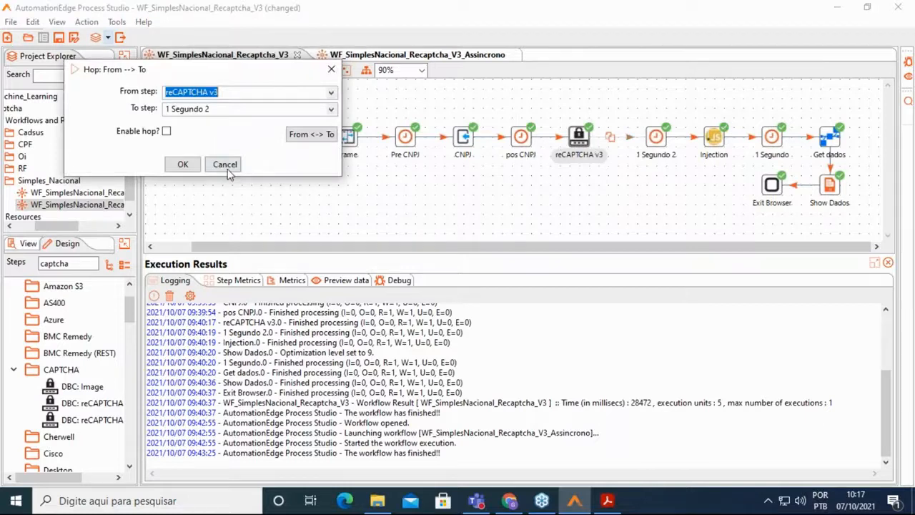
Cancel the hop dialog, open the reCAPTCHA v3 step settings, then go to Chrome's Death By Captcha tab.
{"action": "left_click", "coordinate": [226, 166]}
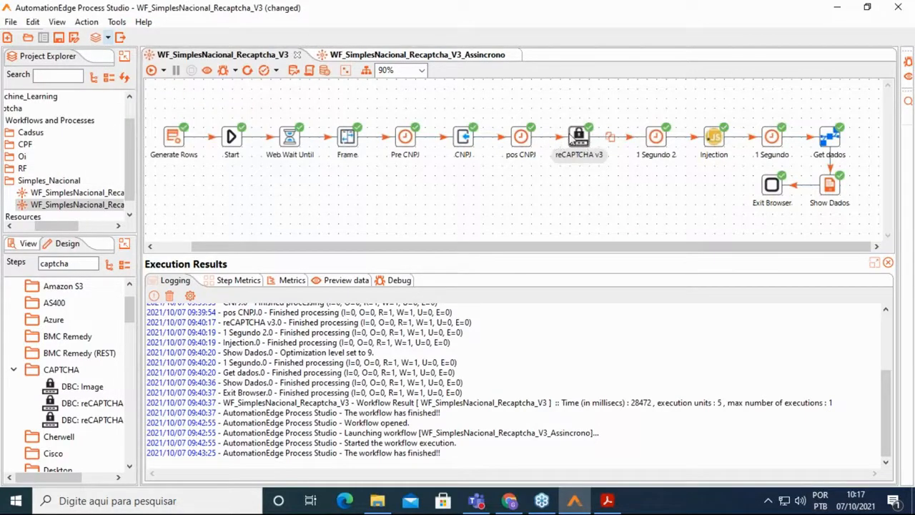
{"action": "double_click", "coordinate": [576, 138]}
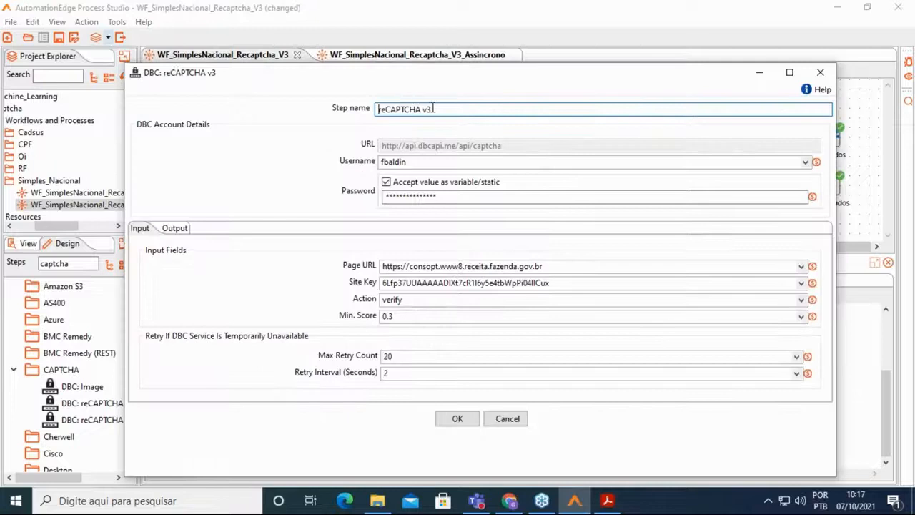
{"action": "left_click", "coordinate": [509, 501]}
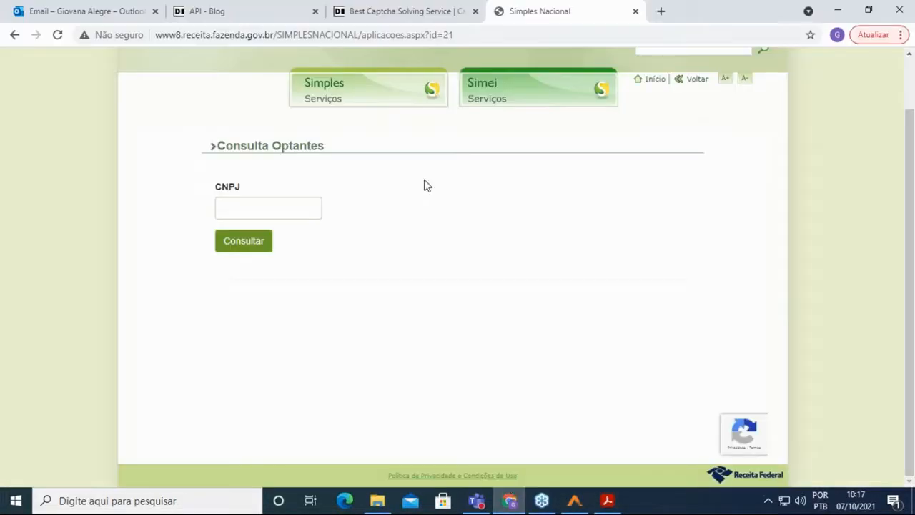
{"action": "left_click", "coordinate": [398, 13]}
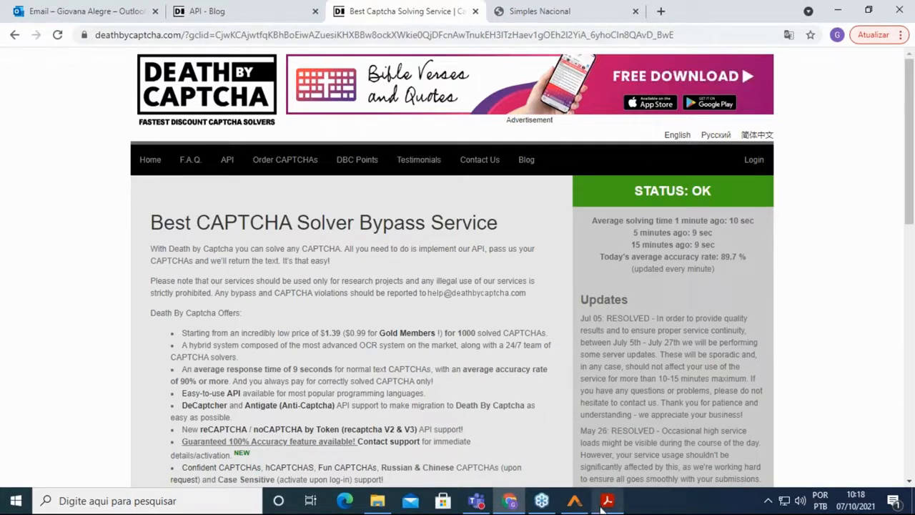
Return to the reCAPTCHA v3 step's DBC settings in Process Studio.
{"action": "left_click", "coordinate": [574, 501]}
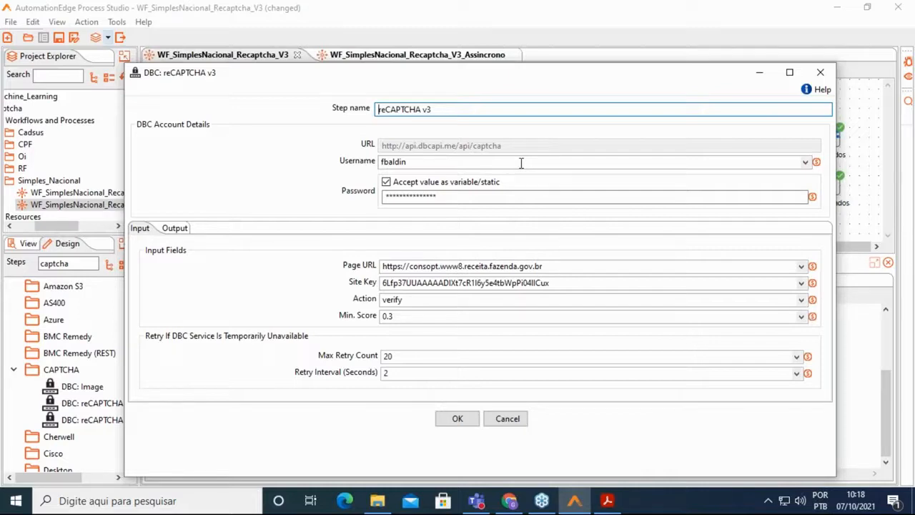
Select the reCAPTCHA v3 step's Site Key value, then bring Chrome forward.
{"action": "double_click", "coordinate": [554, 283]}
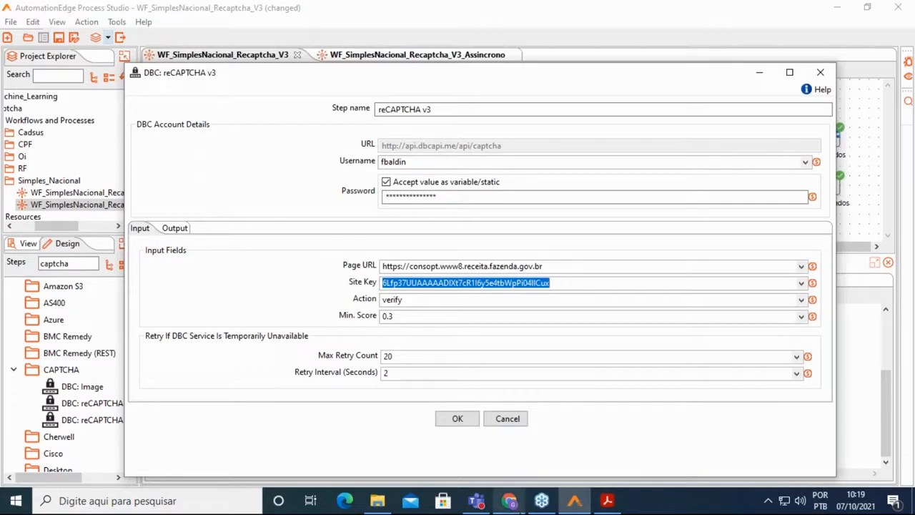
{"action": "left_click", "coordinate": [509, 501]}
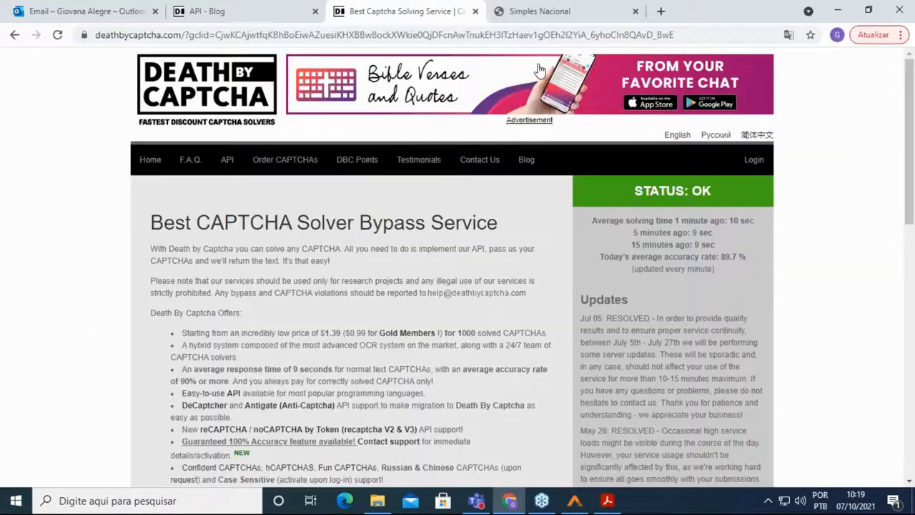
Inspect the Simples Nacional page code to find the g-recaptcha button's data-sitekey, then minimize Chrome.
{"action": "left_click", "coordinate": [539, 11]}
{"action": "right_click", "coordinate": [600, 212]}
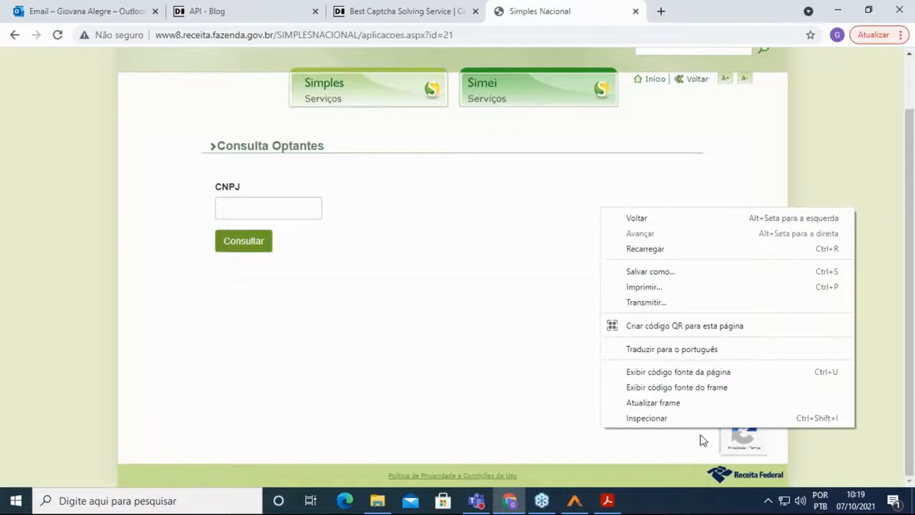
{"action": "left_click", "coordinate": [684, 420]}
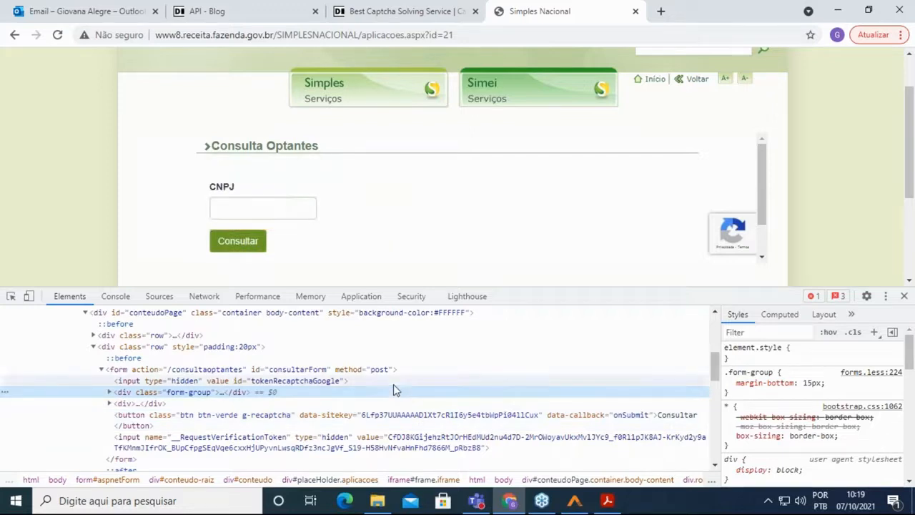
{"action": "key", "text": "ctrl+f"}
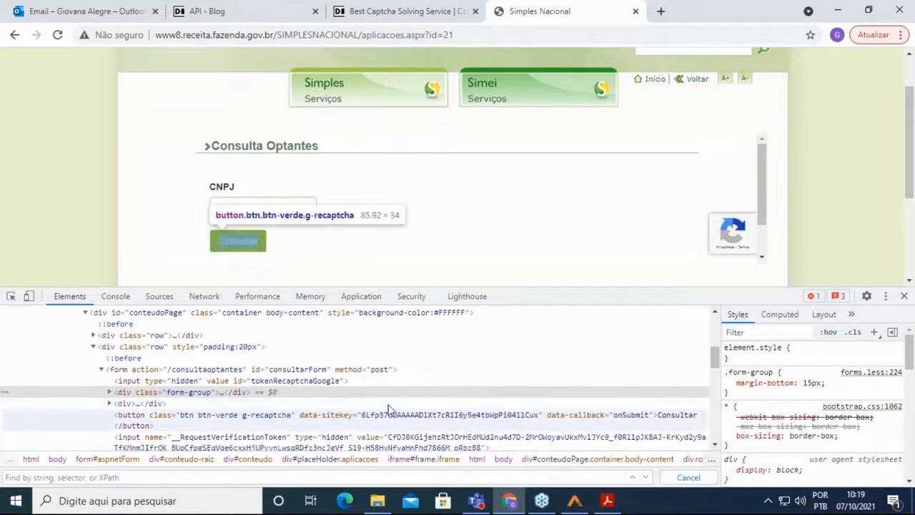
{"action": "left_click", "coordinate": [837, 11]}
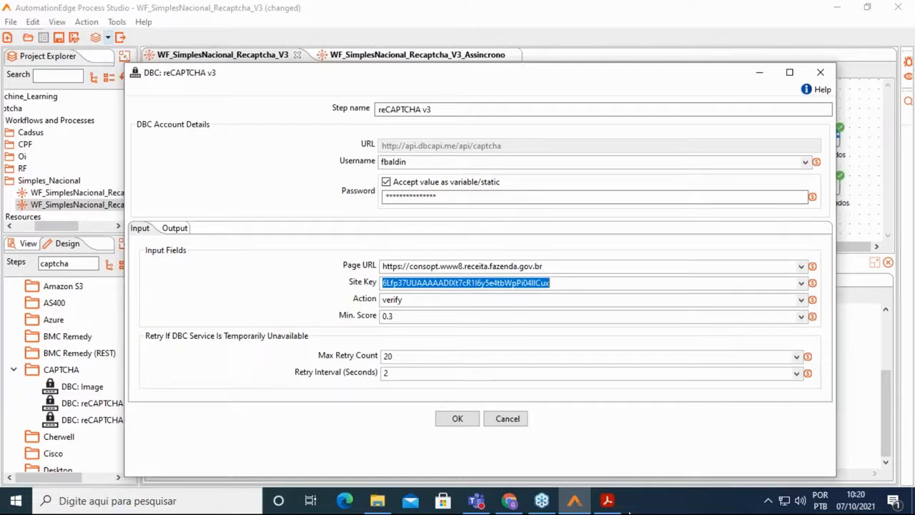
Scroll through pages 2–3 of the guide PDF on the action and Min Score notes.
{"action": "left_click", "coordinate": [606, 500]}
{"action": "scroll", "coordinate": [508, 256], "scroll_direction": "down", "scroll_amount": 15}
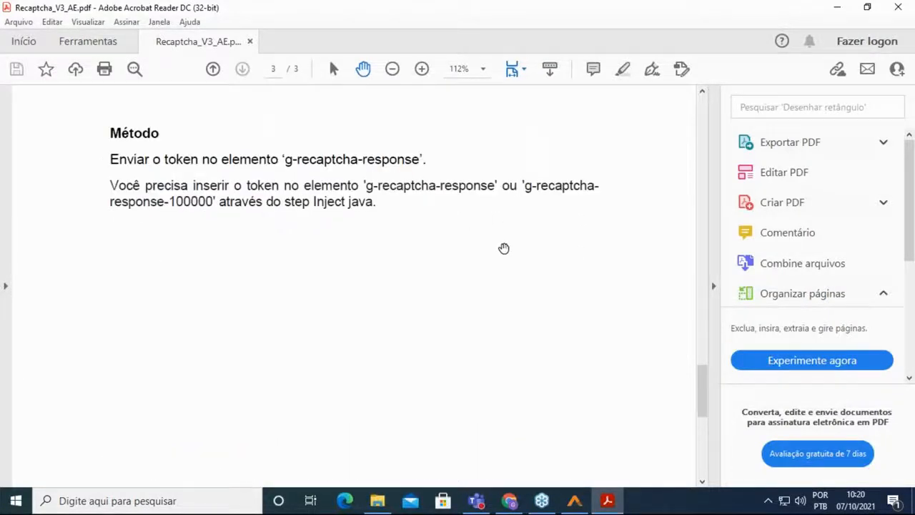
{"action": "scroll", "coordinate": [504, 248], "scroll_direction": "up", "scroll_amount": 15}
{"action": "scroll", "coordinate": [503, 248], "scroll_direction": "up", "scroll_amount": 10}
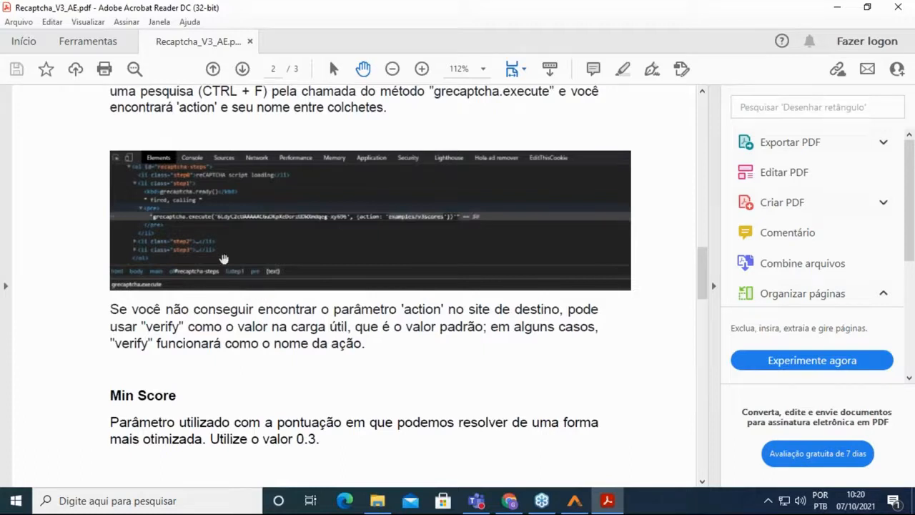
{"action": "scroll", "coordinate": [412, 254], "scroll_direction": "up", "scroll_amount": 1}
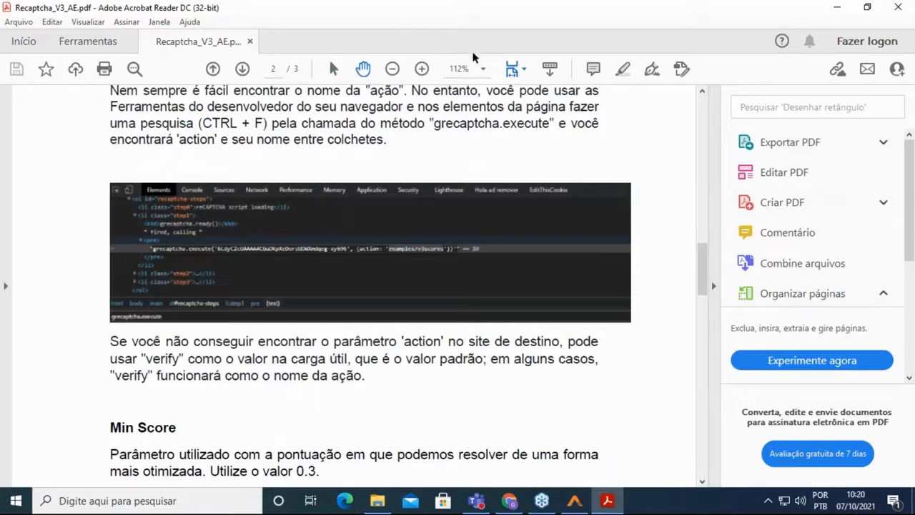
Zoom the PDF to 125%, hide the Tools pane, then return to Process Studio.
{"action": "left_click", "coordinate": [482, 69]}
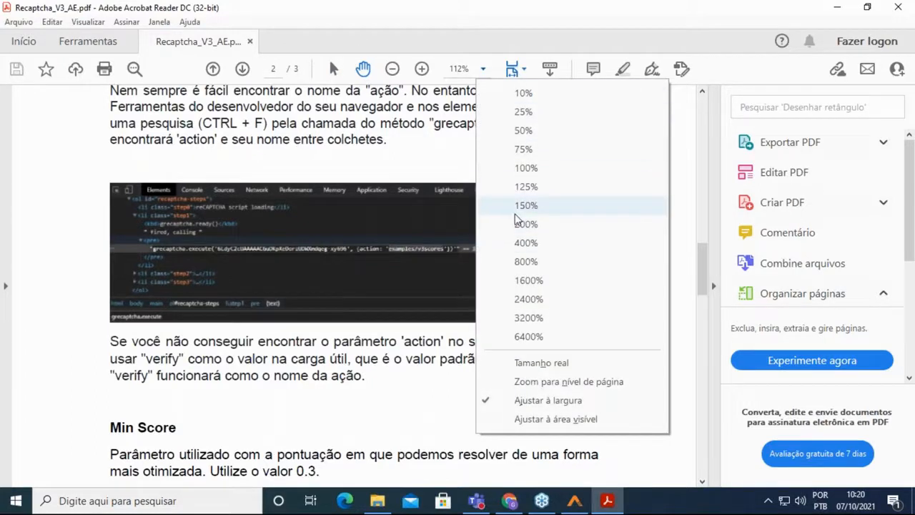
{"action": "left_click", "coordinate": [522, 187]}
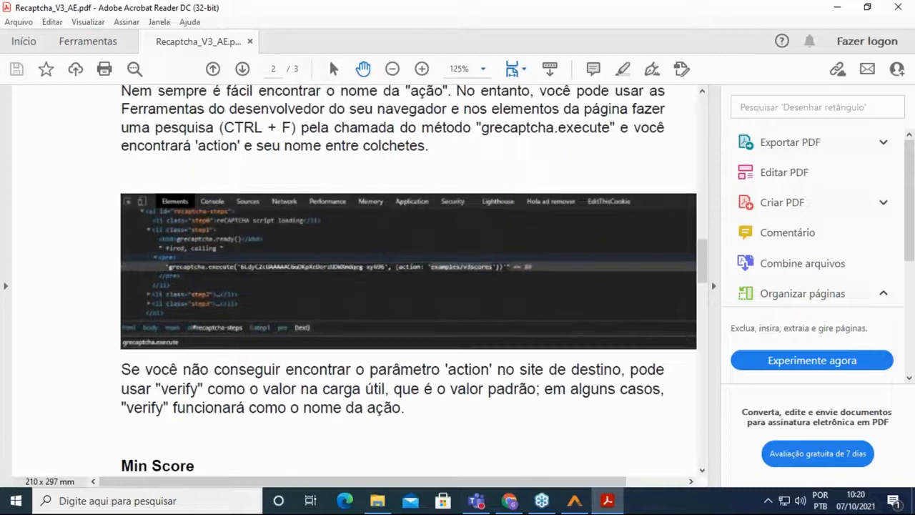
{"action": "left_click", "coordinate": [713, 286]}
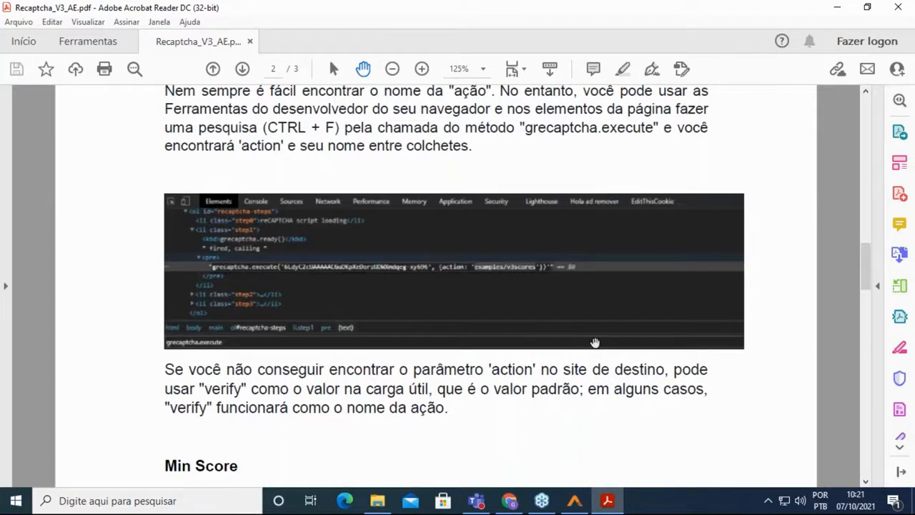
{"action": "left_click", "coordinate": [574, 500]}
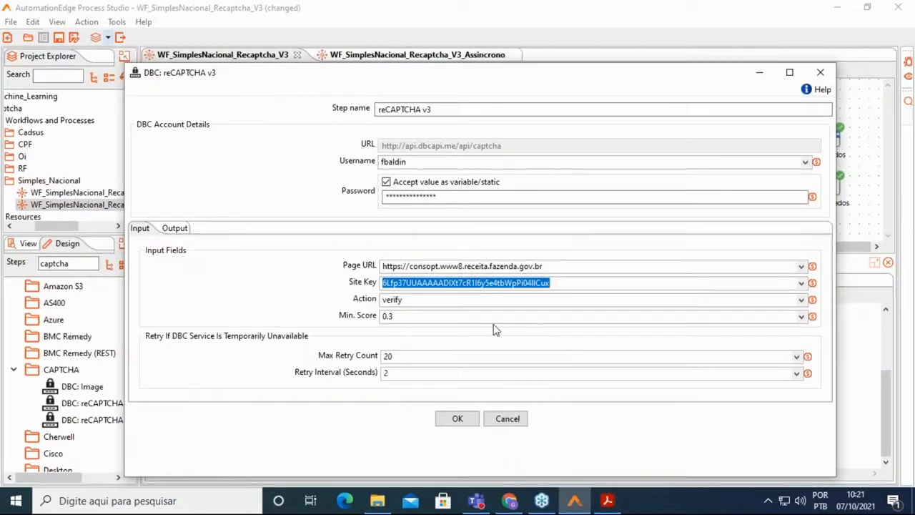
{"action": "left_click", "coordinate": [384, 300]}
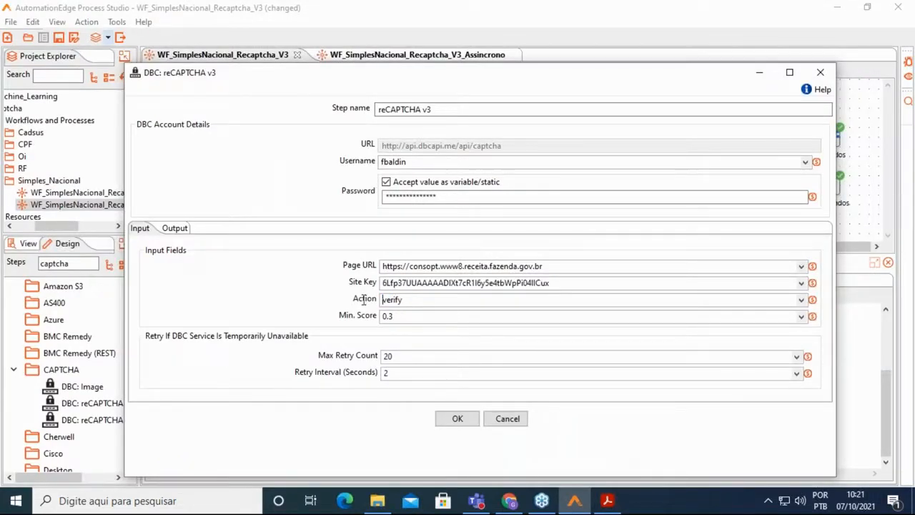
{"action": "left_click", "coordinate": [427, 298]}
{"action": "double_click", "coordinate": [388, 316]}
Check the Output tab's Token Text field, cancel the reCAPTCHA v3 settings, and select the Start step.
{"action": "left_click", "coordinate": [175, 228]}
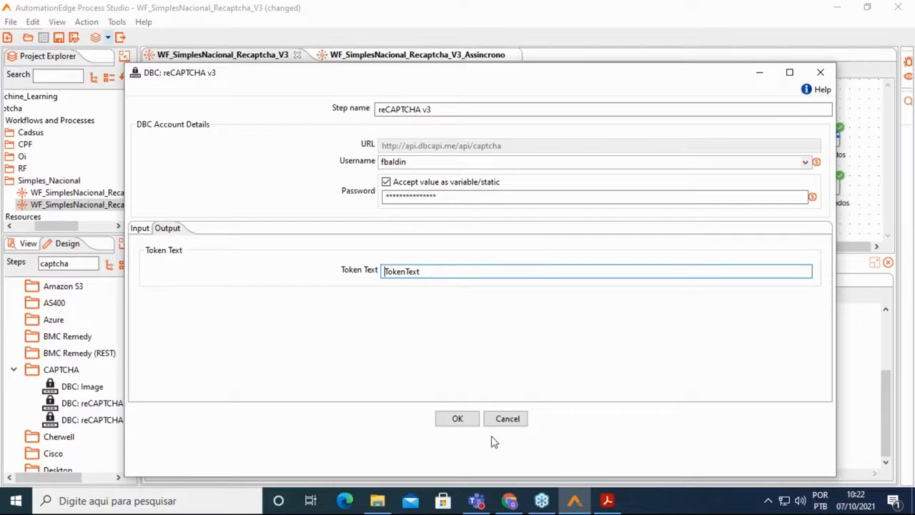
{"action": "left_click", "coordinate": [508, 419]}
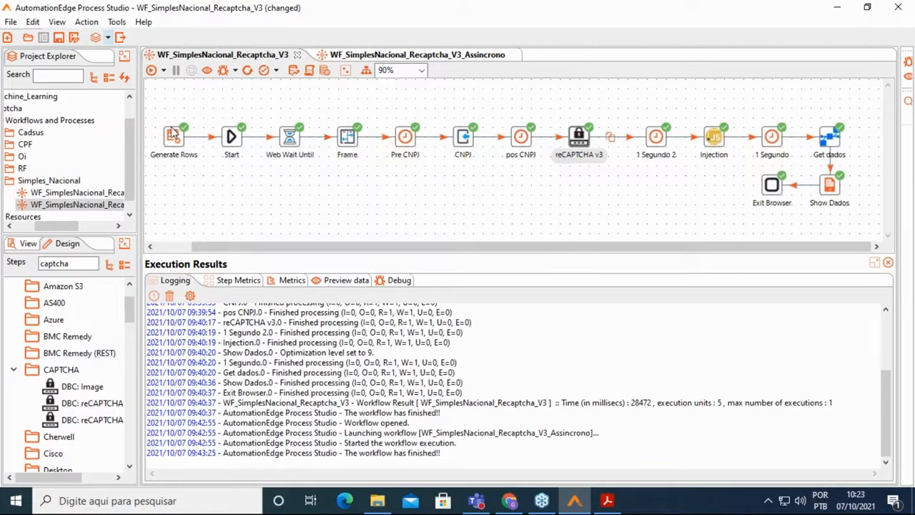
{"action": "left_click", "coordinate": [234, 141]}
{"action": "double_click", "coordinate": [234, 140]}
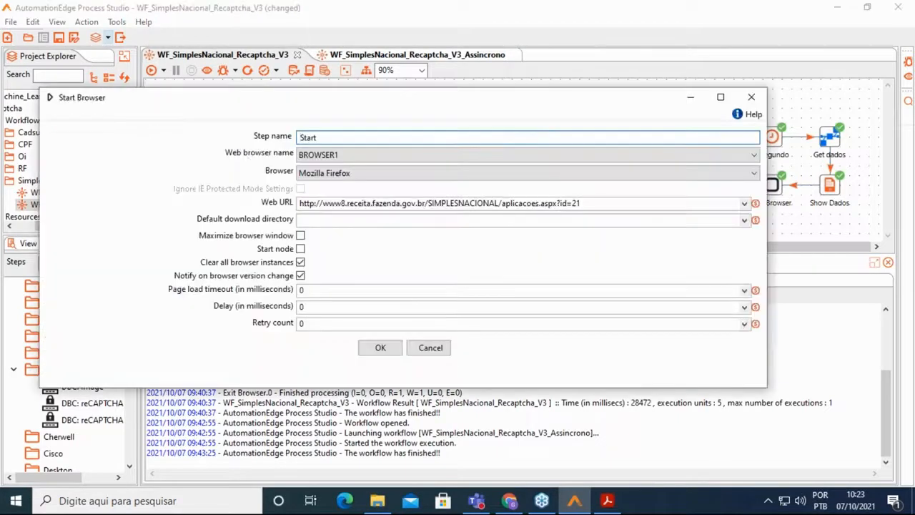
{"action": "left_click", "coordinate": [432, 348]}
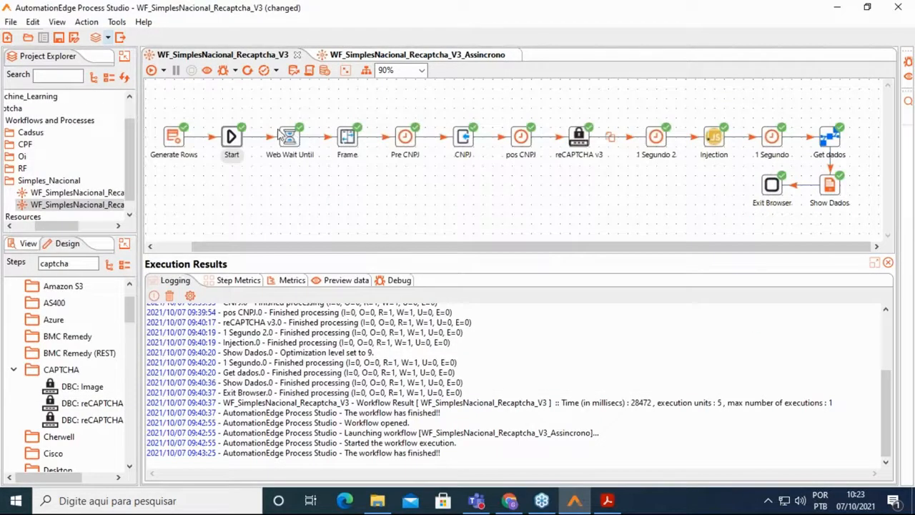
{"action": "double_click", "coordinate": [406, 141]}
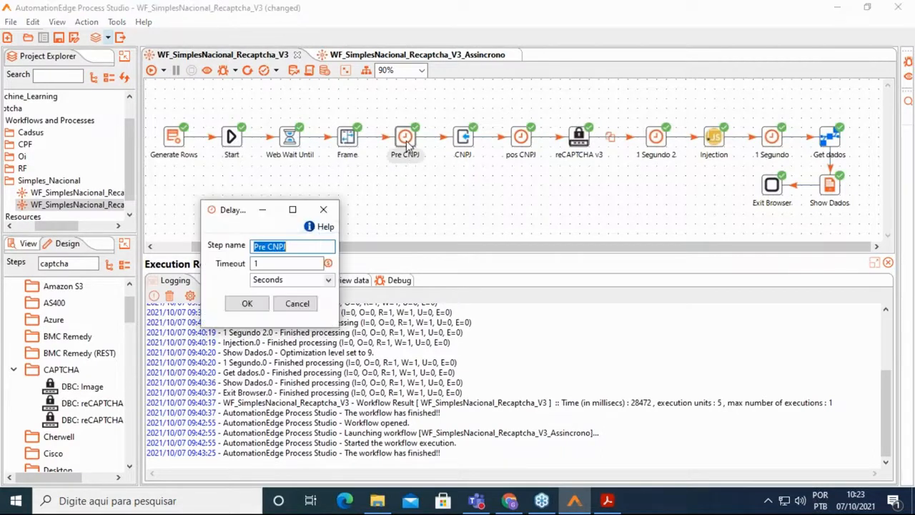
{"action": "left_click", "coordinate": [297, 302]}
{"action": "double_click", "coordinate": [463, 141]}
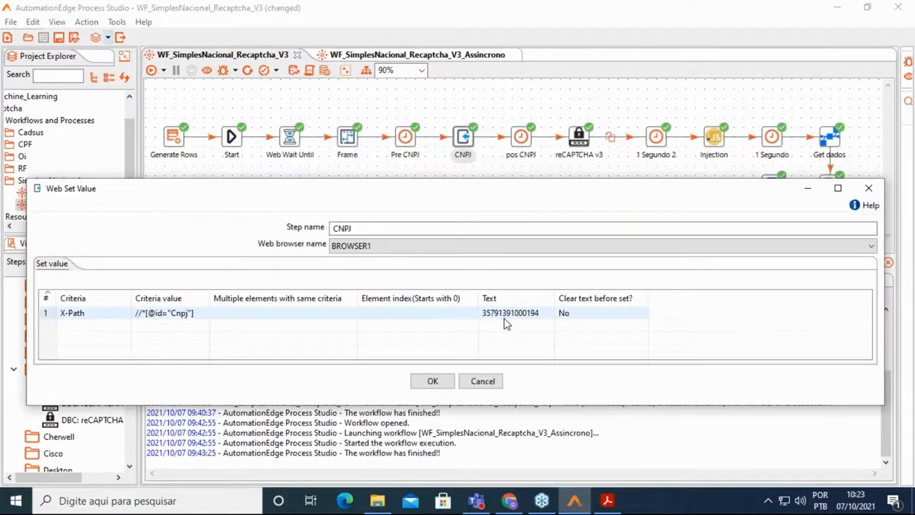
{"action": "left_click", "coordinate": [432, 381]}
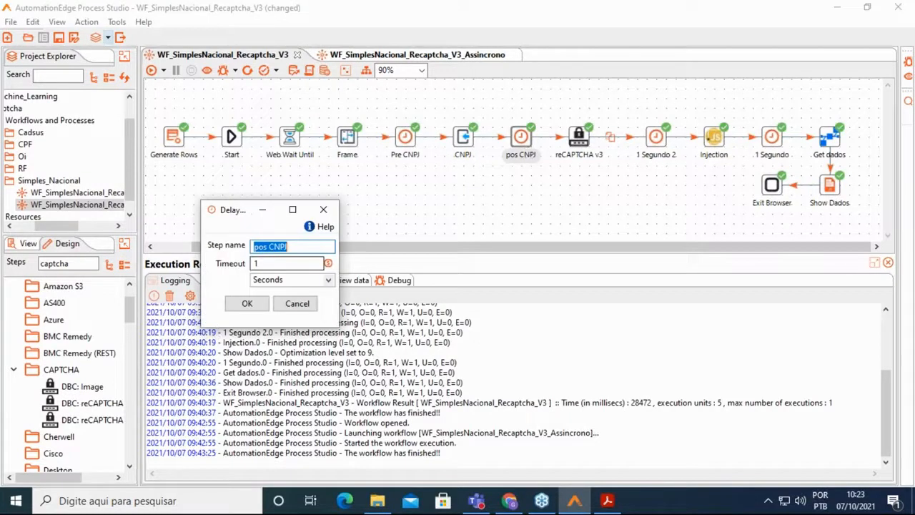
{"action": "left_click", "coordinate": [246, 303]}
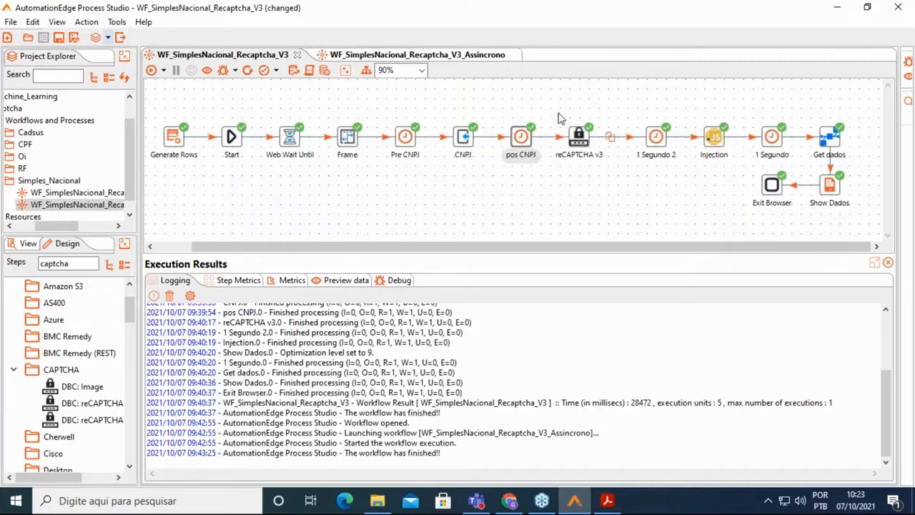
{"action": "double_click", "coordinate": [656, 139]}
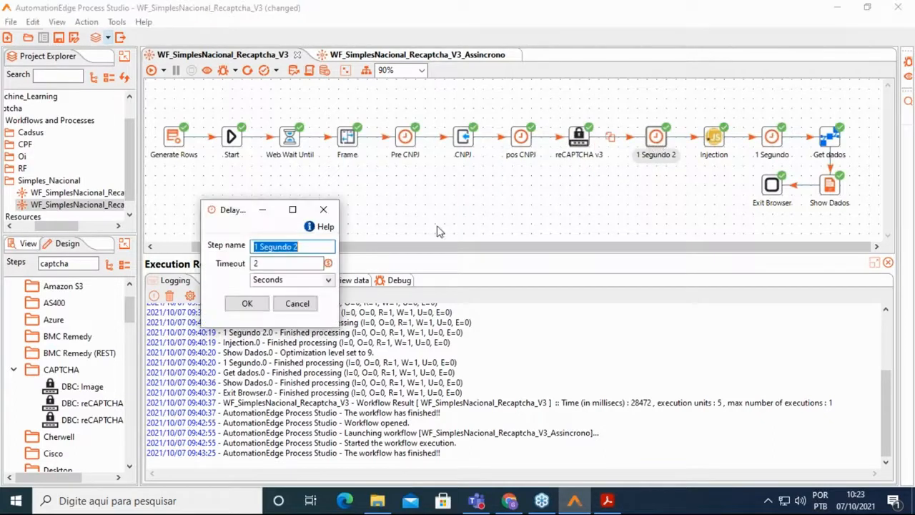
{"action": "left_click", "coordinate": [260, 305]}
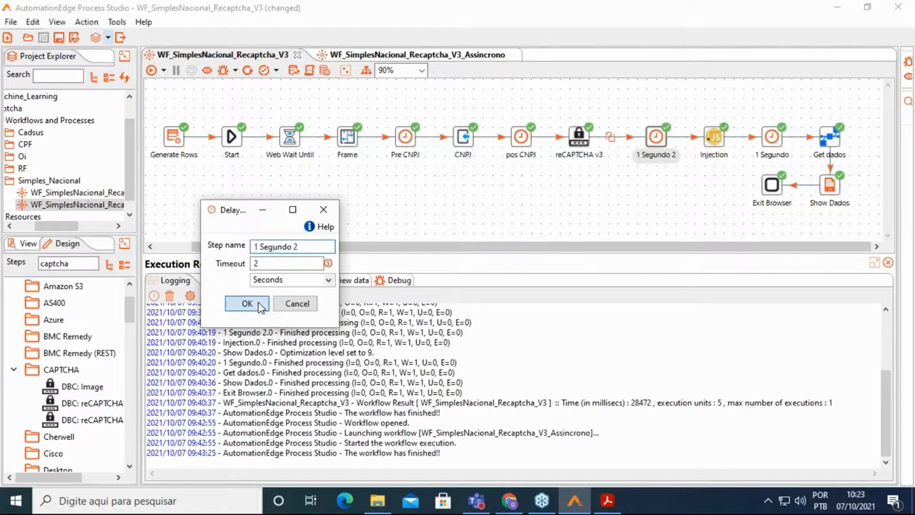
{"action": "mouse_move", "coordinate": [718, 142]}
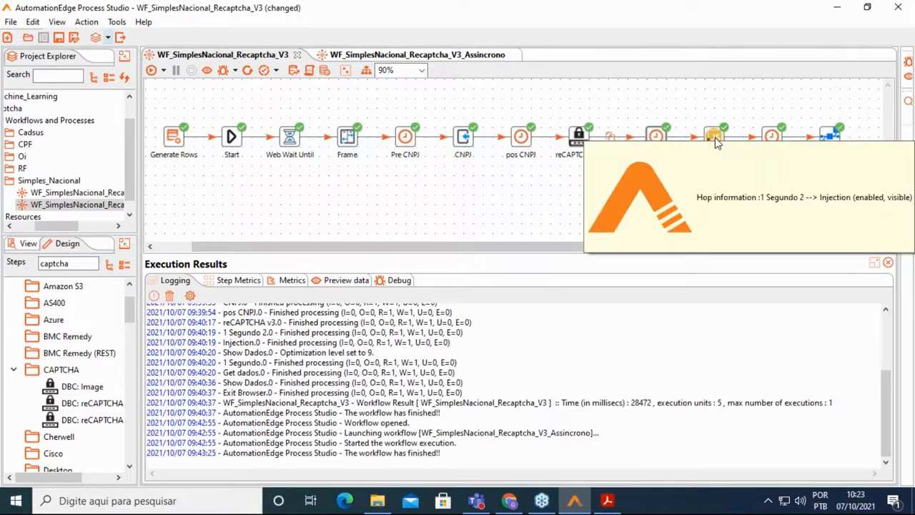
{"action": "double_click", "coordinate": [715, 137]}
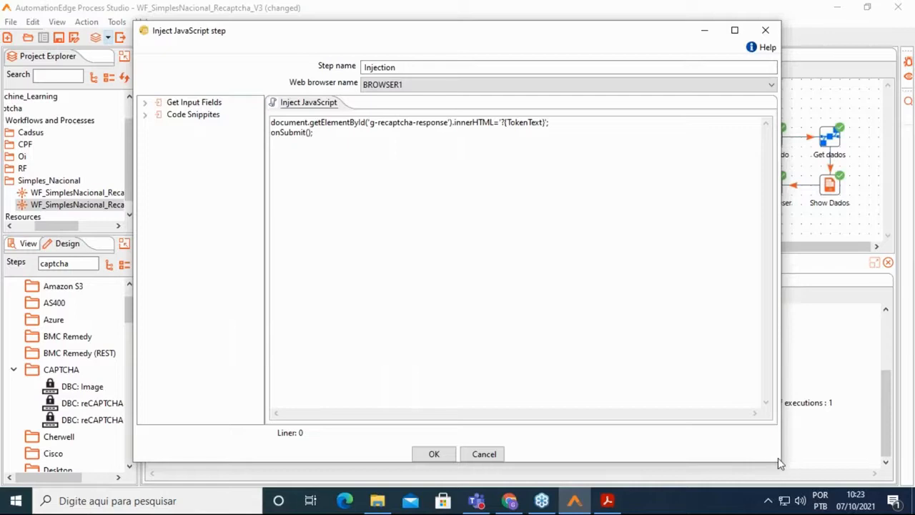
Resize and reposition the Inject JavaScript dialog beside its Preview data showing TokenText.
{"action": "left_click_drag", "start_coordinate": [782, 417], "coordinate": [682, 422]}
{"action": "left_click_drag", "start_coordinate": [619, 463], "coordinate": [635, 231]}
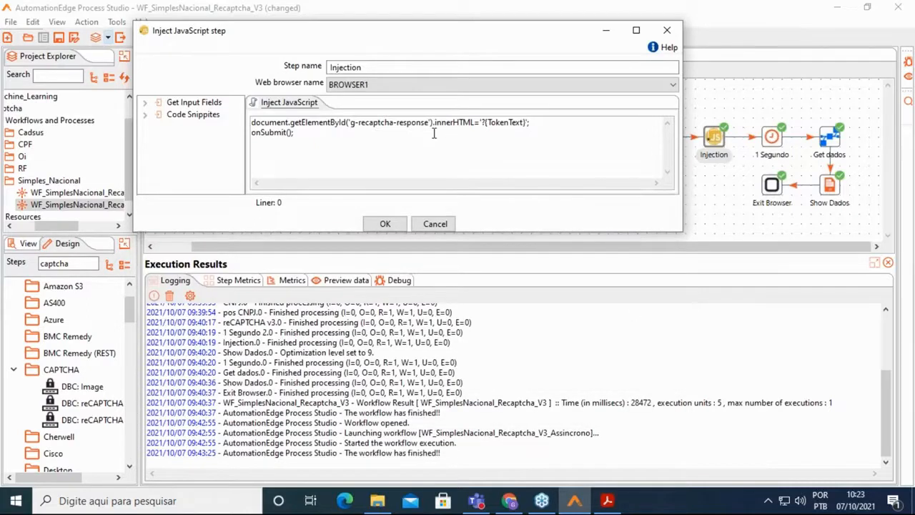
{"action": "left_click_drag", "start_coordinate": [401, 35], "coordinate": [324, 31]}
{"action": "left_click", "coordinate": [332, 281]}
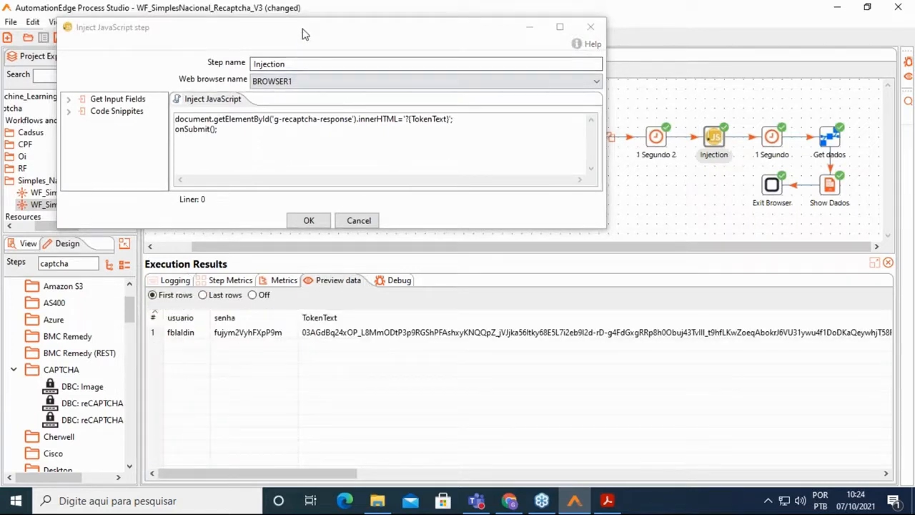
{"action": "left_click_drag", "start_coordinate": [304, 31], "coordinate": [322, 53]}
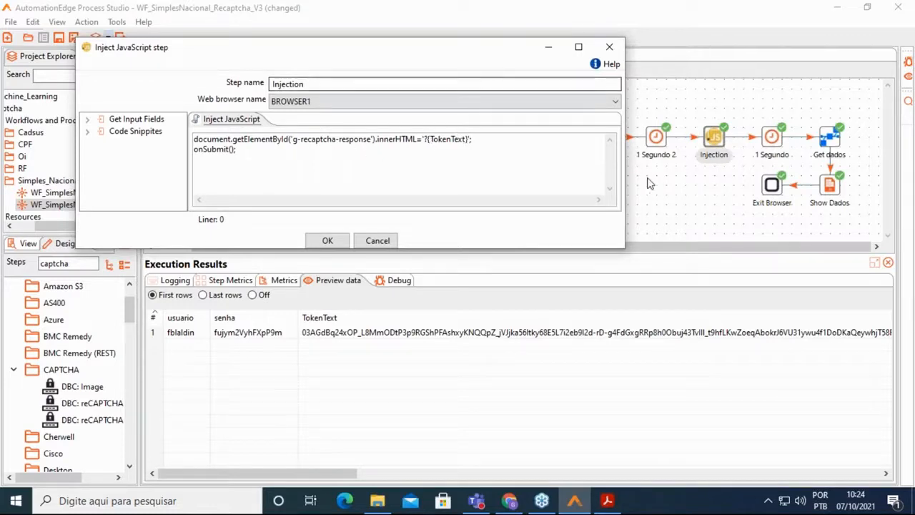
{"action": "left_click_drag", "start_coordinate": [624, 133], "coordinate": [548, 132]}
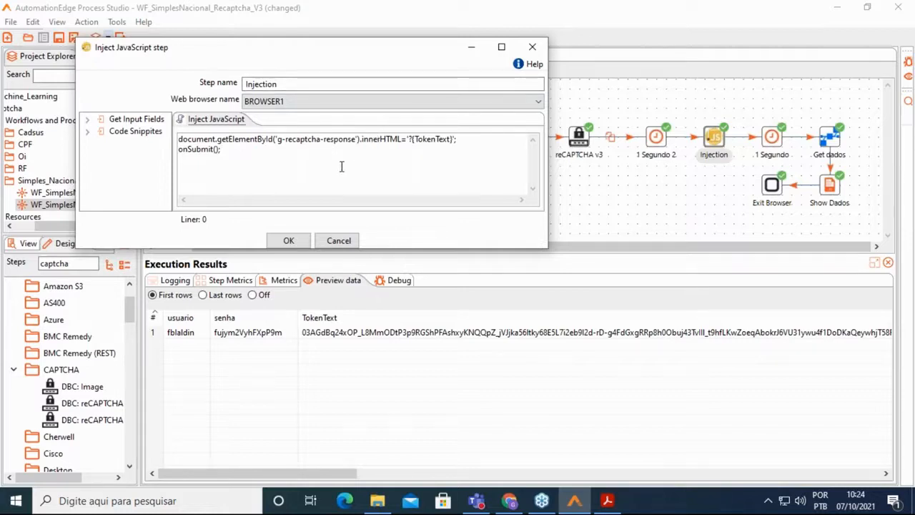
Switch to Chrome, then bring up the reCAPTCHA guide PDF at the Min Score notes.
{"action": "left_click", "coordinate": [510, 502]}
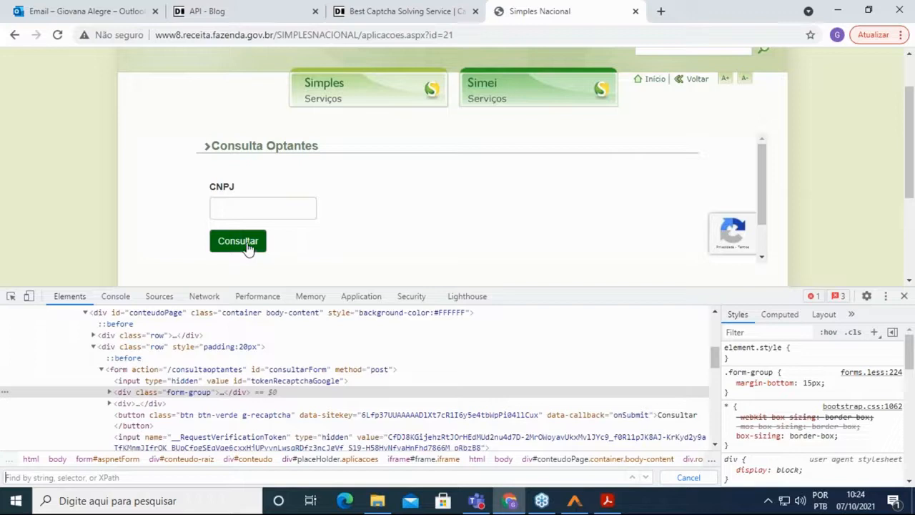
{"action": "left_click", "coordinate": [607, 502]}
{"action": "scroll", "coordinate": [519, 237], "scroll_direction": "down", "scroll_amount": 10}
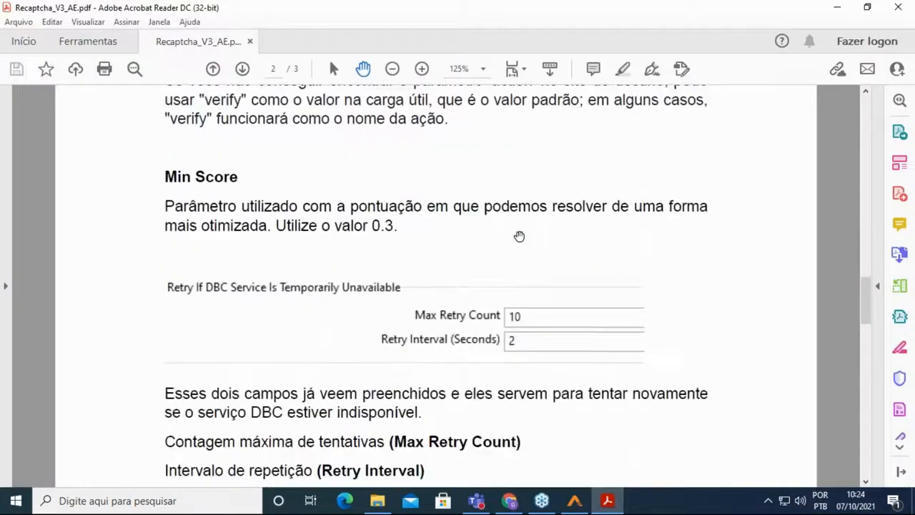
Scroll the Recaptcha_V3_AE guide to page 3's Método section on injecting the token.
{"action": "scroll", "coordinate": [519, 237], "scroll_direction": "down", "scroll_amount": 4}
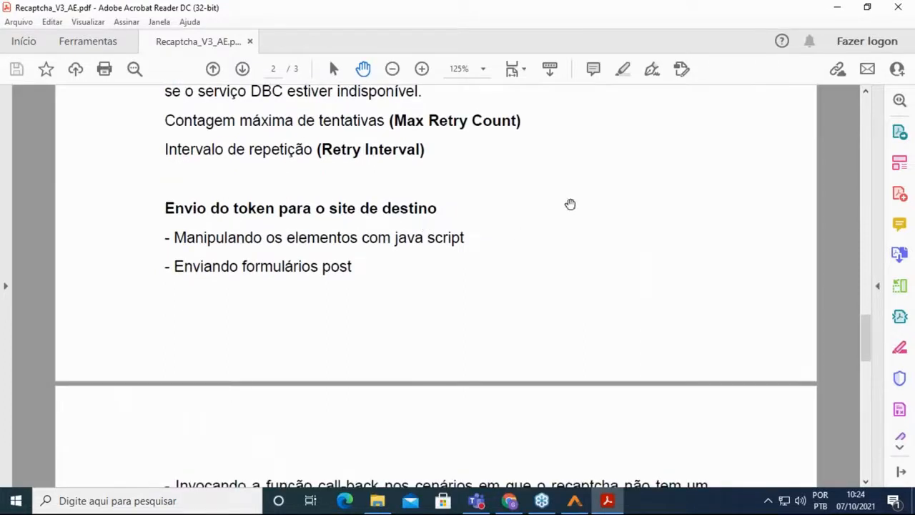
{"action": "scroll", "coordinate": [570, 205], "scroll_direction": "down", "scroll_amount": 3}
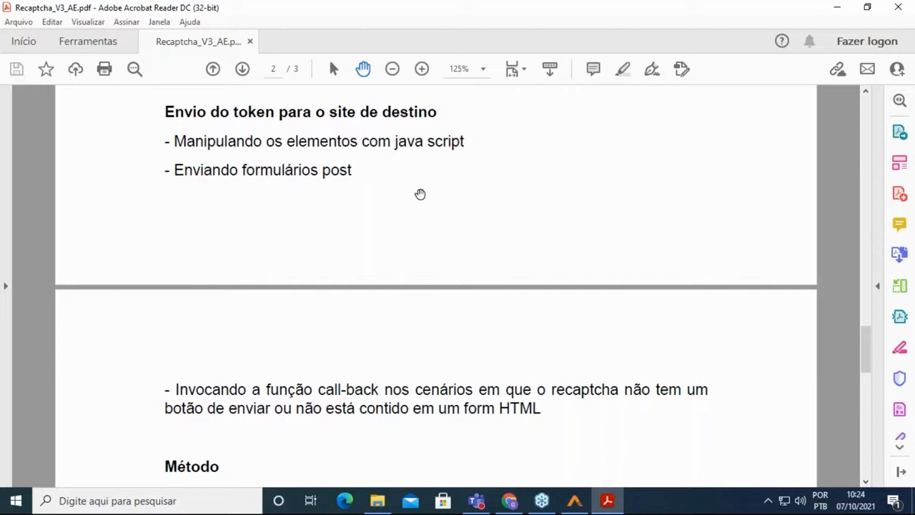
{"action": "scroll", "coordinate": [421, 194], "scroll_direction": "down", "scroll_amount": 3}
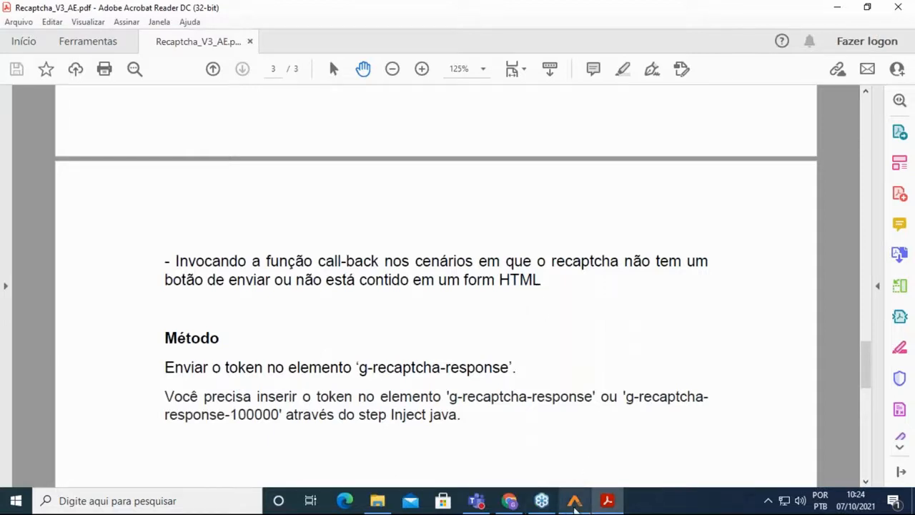
{"action": "mouse_move", "coordinate": [575, 505]}
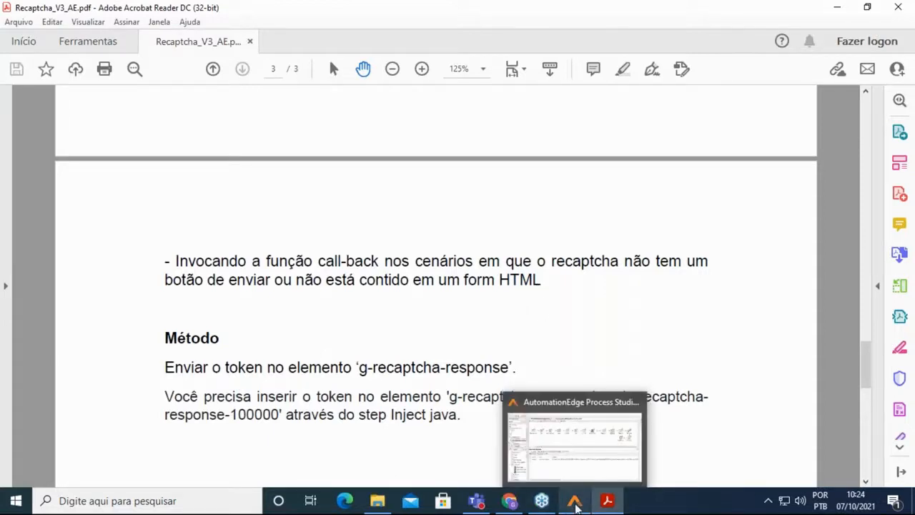
{"action": "left_click", "coordinate": [576, 503]}
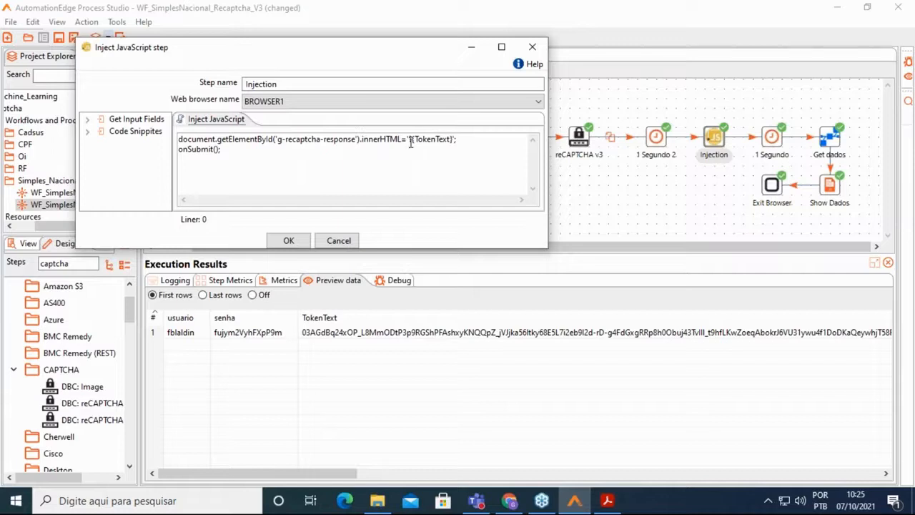
Select the onSubmit(); script line, close the JavaScript settings, and return to the workflow editor.
{"action": "left_click_drag", "start_coordinate": [224, 149], "coordinate": [178, 149]}
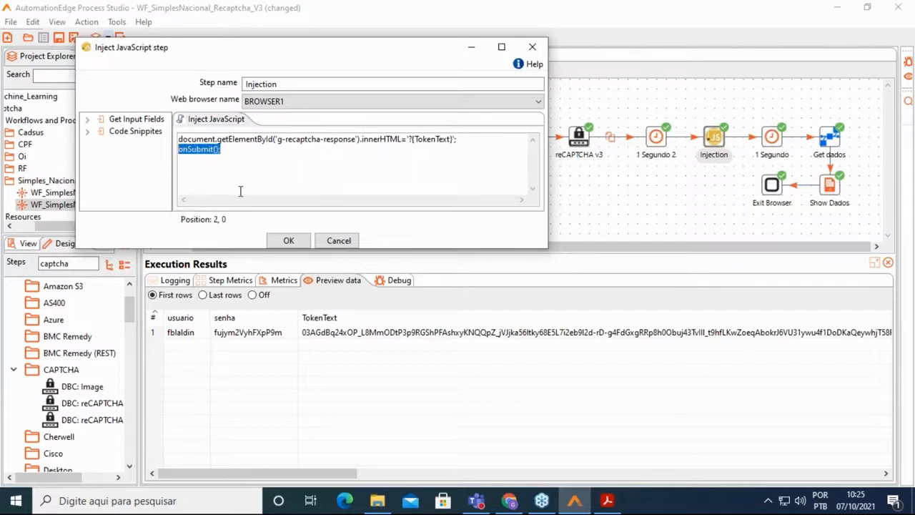
{"action": "left_click", "coordinate": [288, 242]}
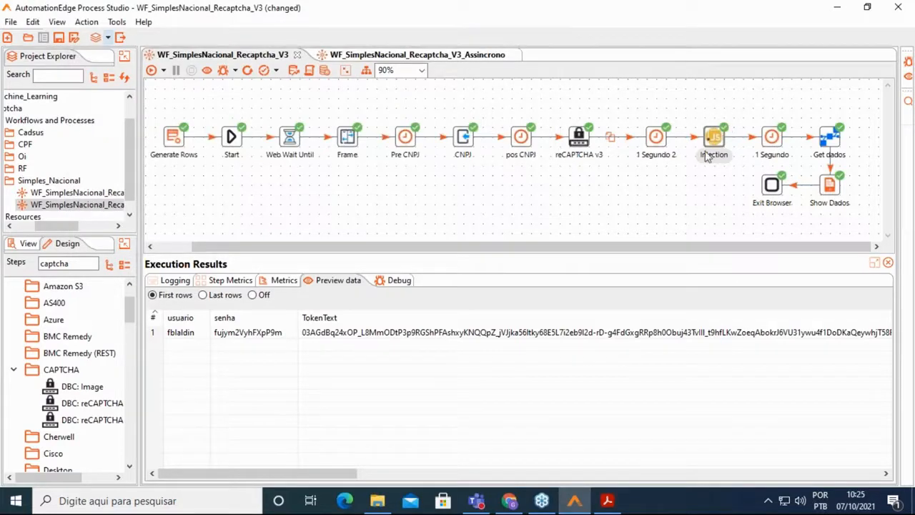
{"action": "left_click", "coordinate": [504, 508]}
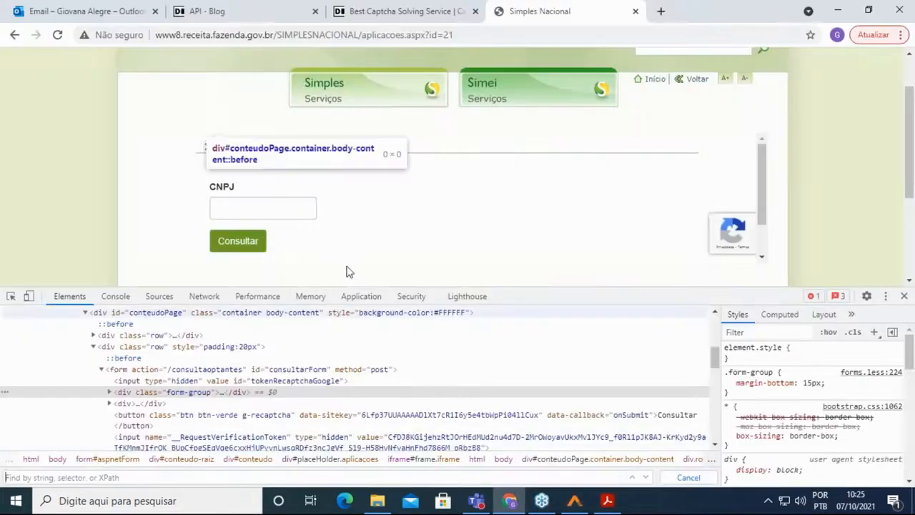
{"action": "left_click", "coordinate": [575, 502]}
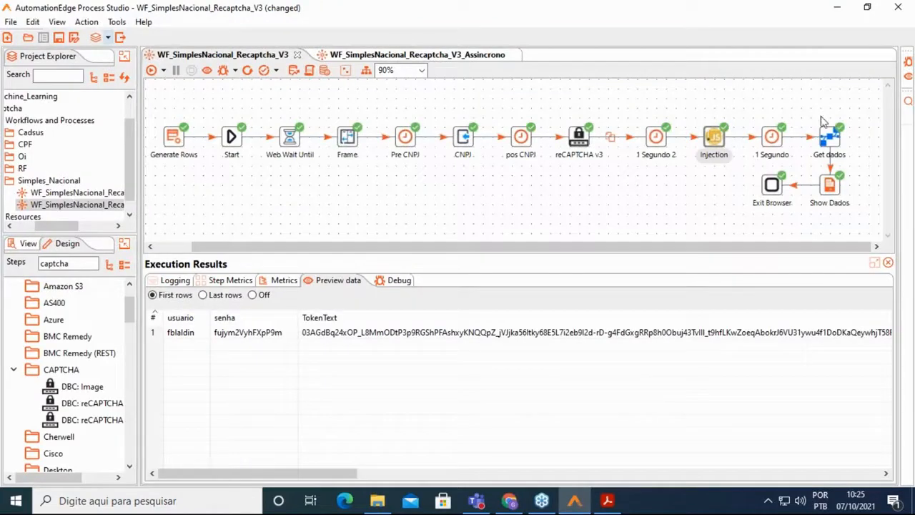
{"action": "double_click", "coordinate": [830, 133]}
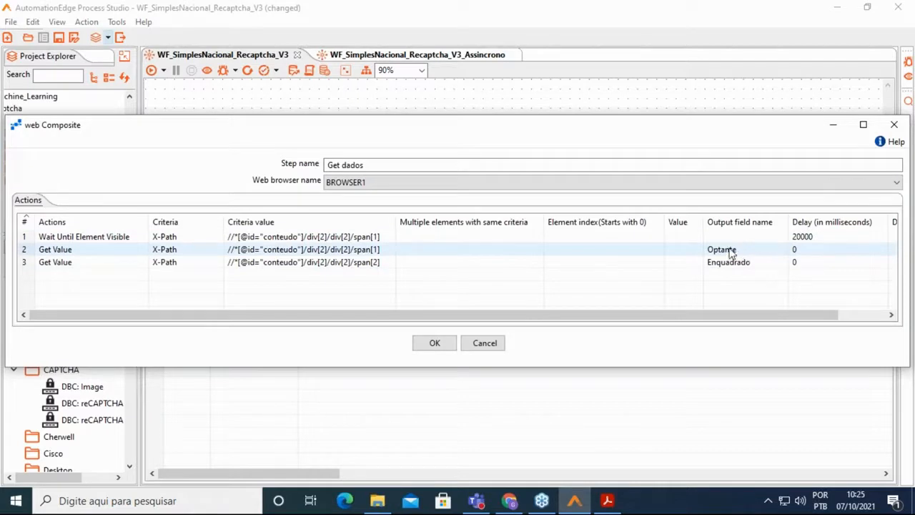
{"action": "left_click", "coordinate": [435, 344]}
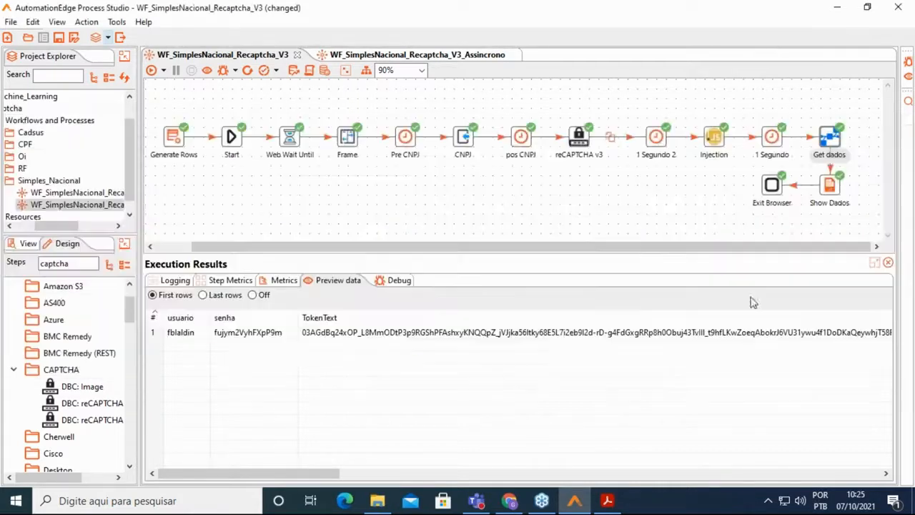
{"action": "double_click", "coordinate": [829, 184]}
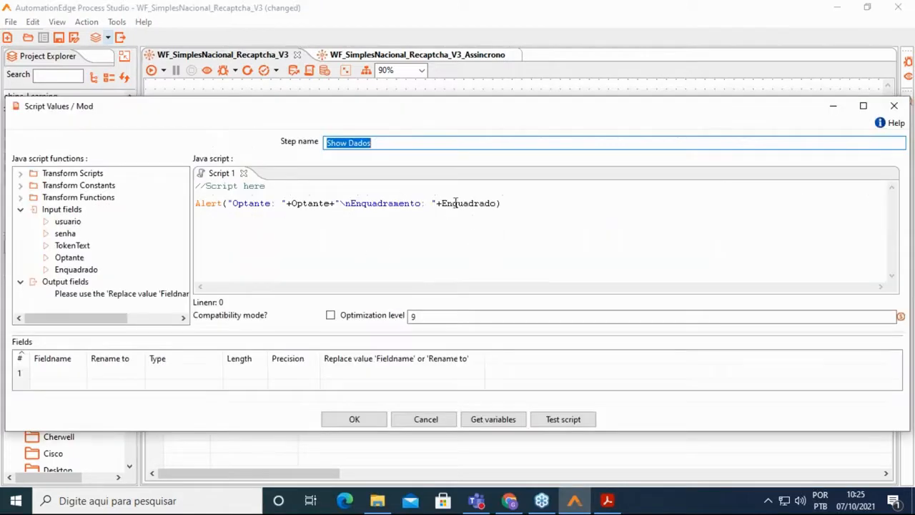
{"action": "left_click", "coordinate": [377, 425]}
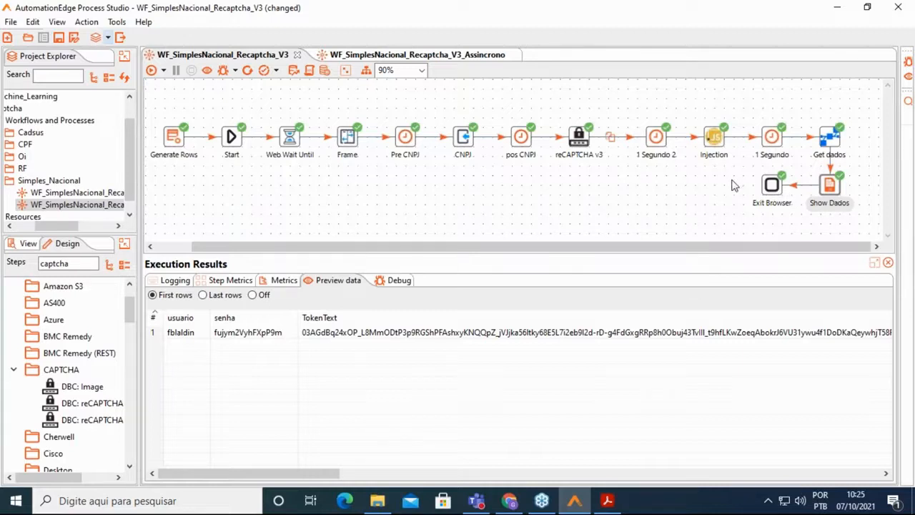
{"action": "left_click", "coordinate": [406, 57]}
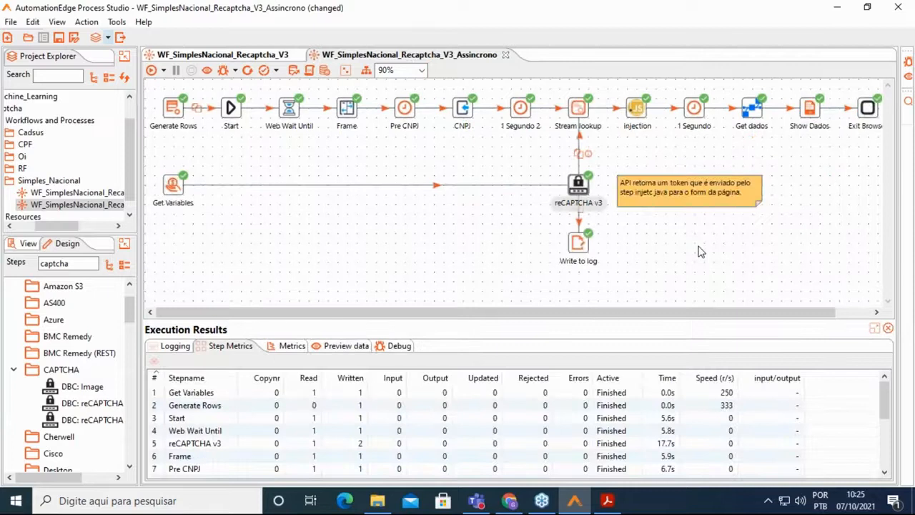
{"action": "left_click", "coordinate": [241, 59]}
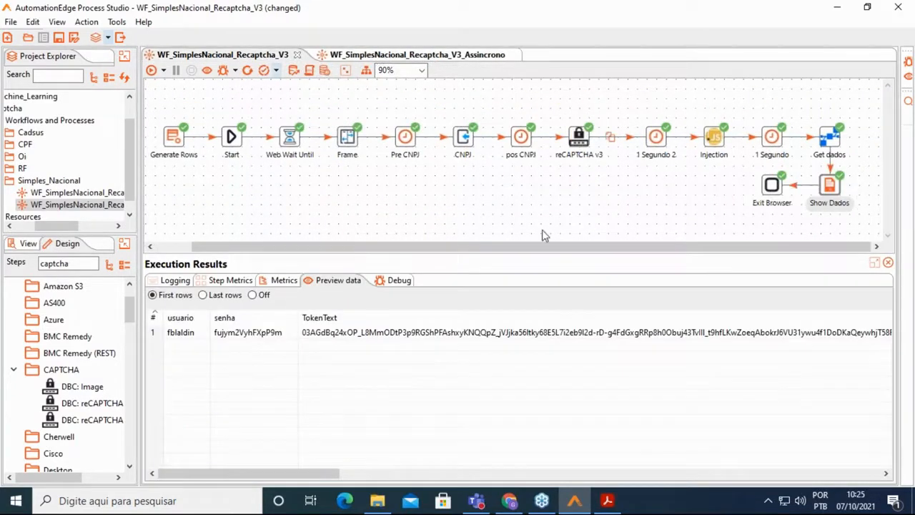
{"action": "left_click", "coordinate": [479, 57]}
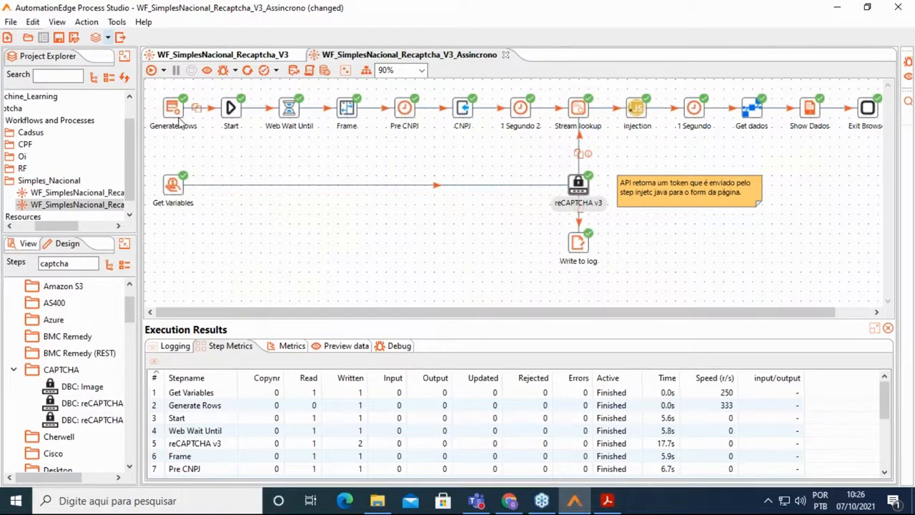
{"action": "mouse_move", "coordinate": [179, 121]}
{"action": "left_click", "coordinate": [226, 55]}
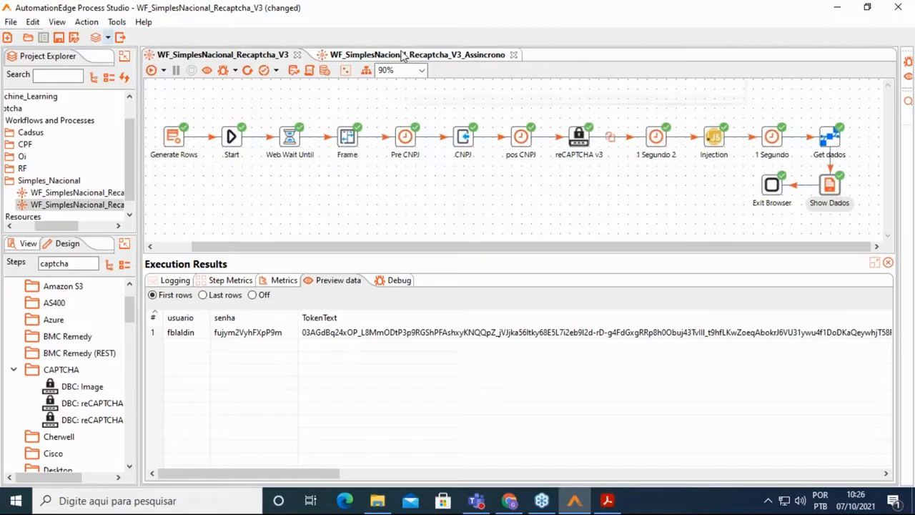
{"action": "left_click", "coordinate": [404, 55]}
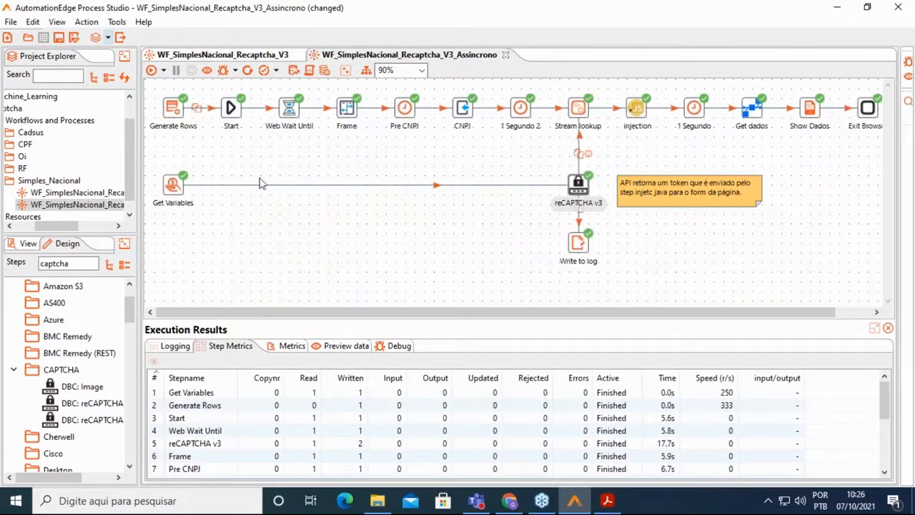
{"action": "mouse_move", "coordinate": [178, 118]}
{"action": "mouse_move", "coordinate": [178, 191]}
{"action": "mouse_move", "coordinate": [576, 185]}
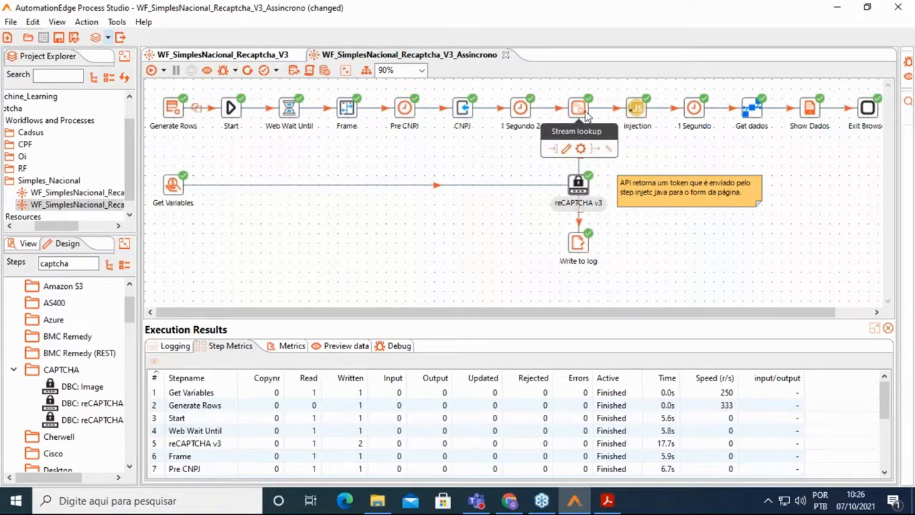
{"action": "double_click", "coordinate": [583, 113]}
{"action": "left_click_drag", "start_coordinate": [557, 115], "coordinate": [329, 147]}
{"action": "left_click", "coordinate": [516, 139]}
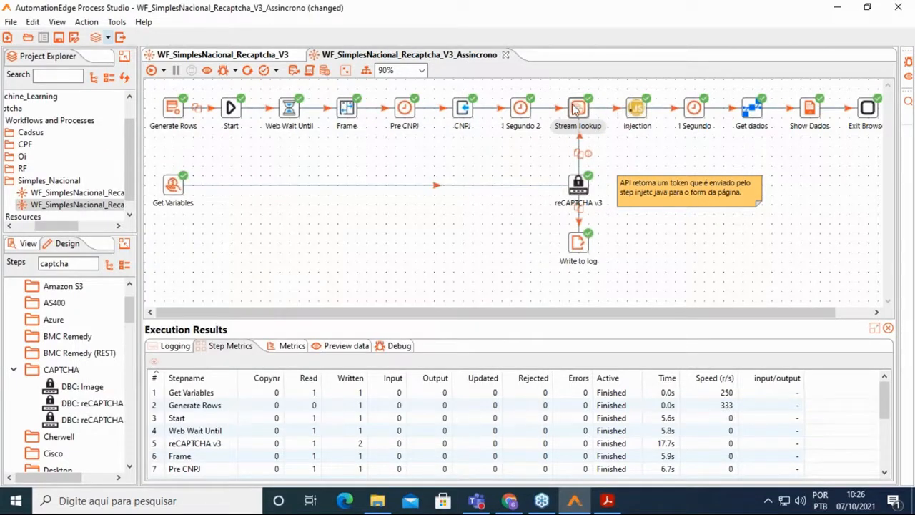
{"action": "left_click", "coordinate": [348, 346]}
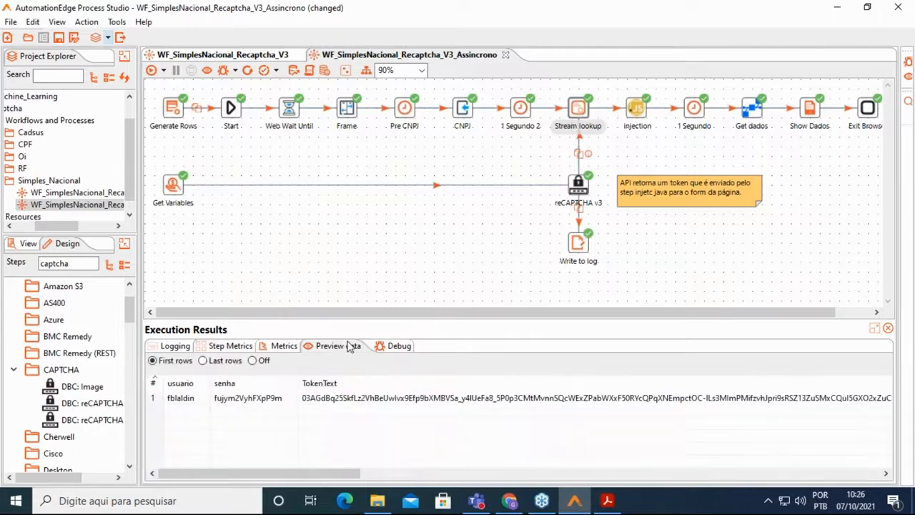
{"action": "left_click", "coordinate": [583, 187]}
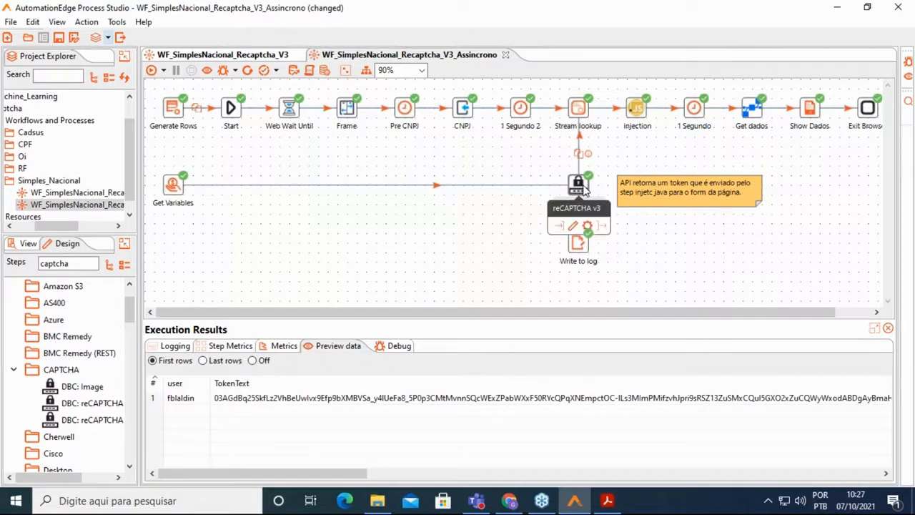
{"action": "left_click", "coordinate": [582, 109]}
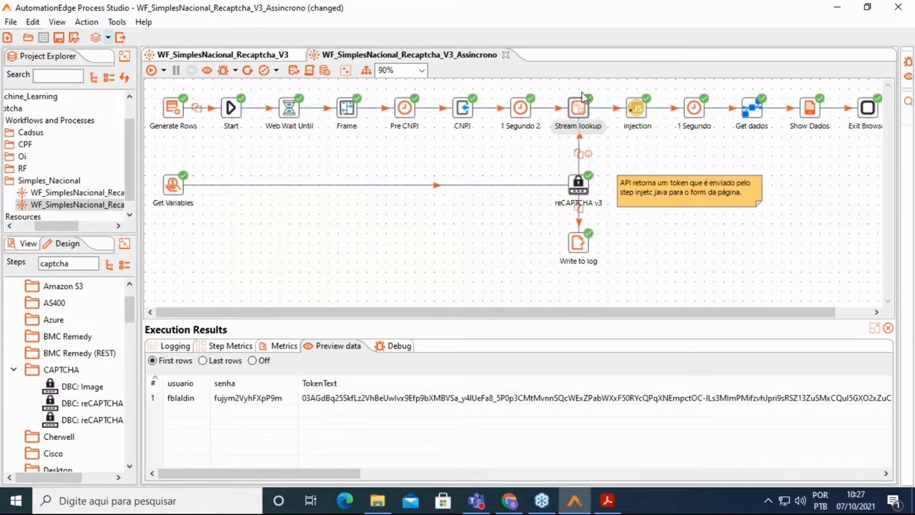
{"action": "double_click", "coordinate": [636, 109]}
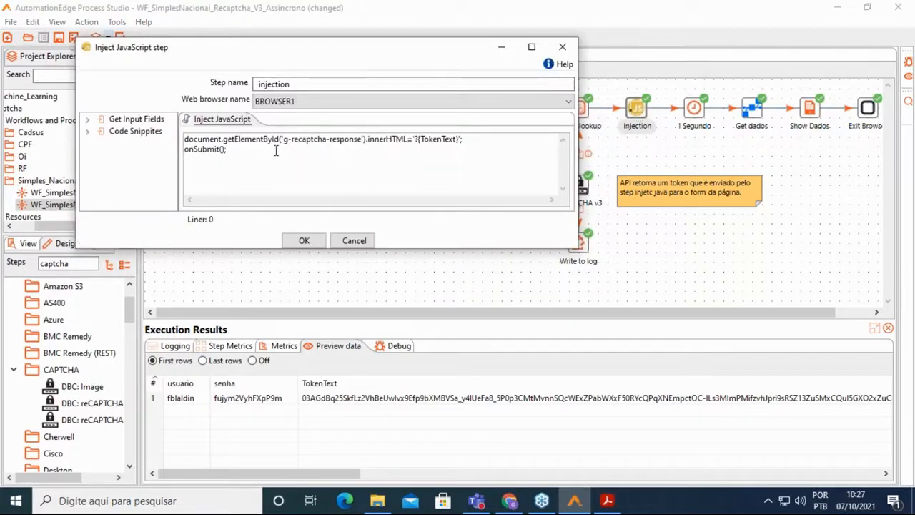
{"action": "left_click", "coordinate": [353, 241]}
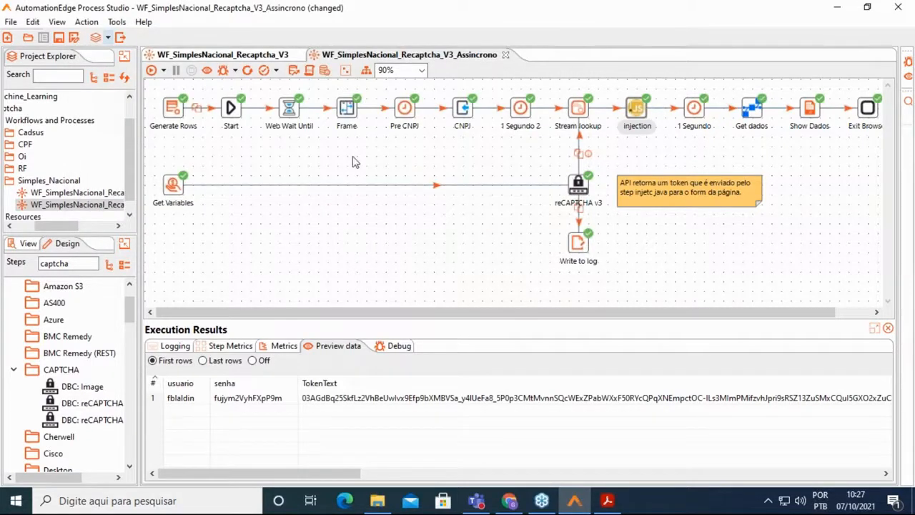
{"action": "left_click", "coordinate": [223, 56]}
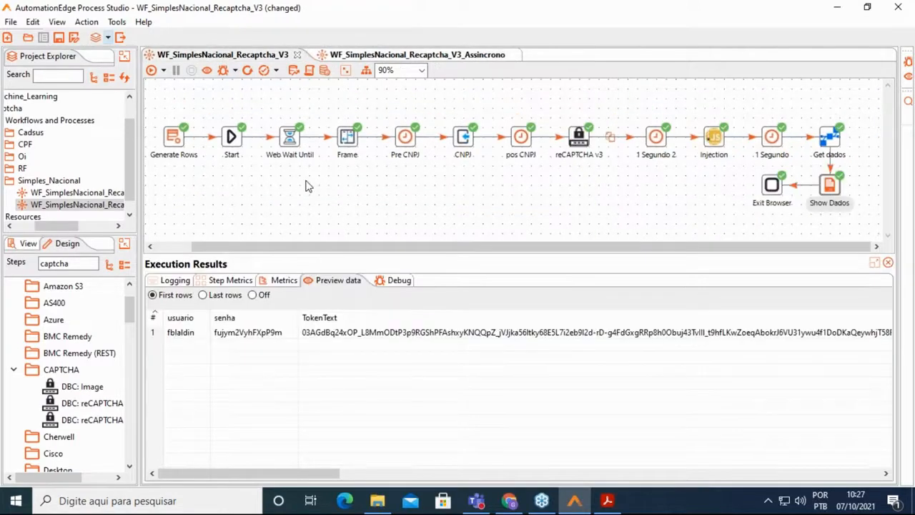
Look over the Assincrono workflow, then go back to the WF_SimplesNacional_Recaptcha_V3 tab.
{"action": "left_click", "coordinate": [477, 56]}
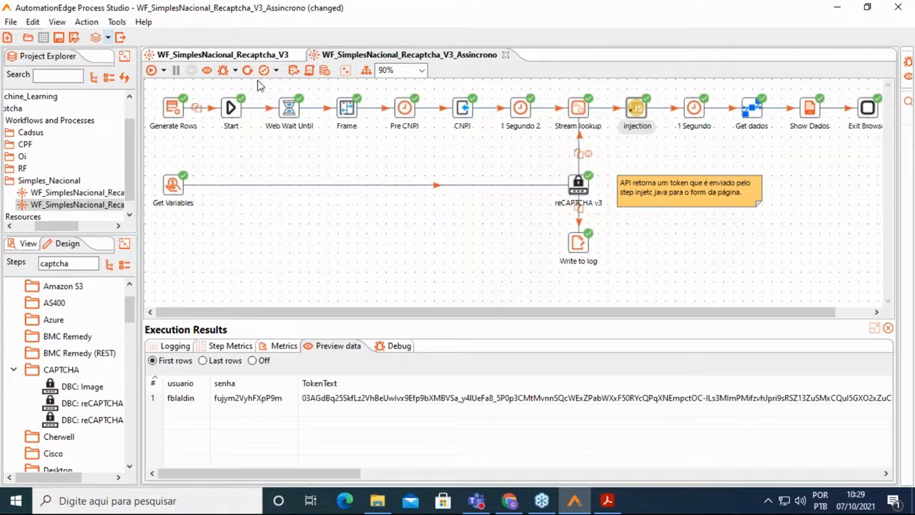
{"action": "left_click", "coordinate": [238, 56]}
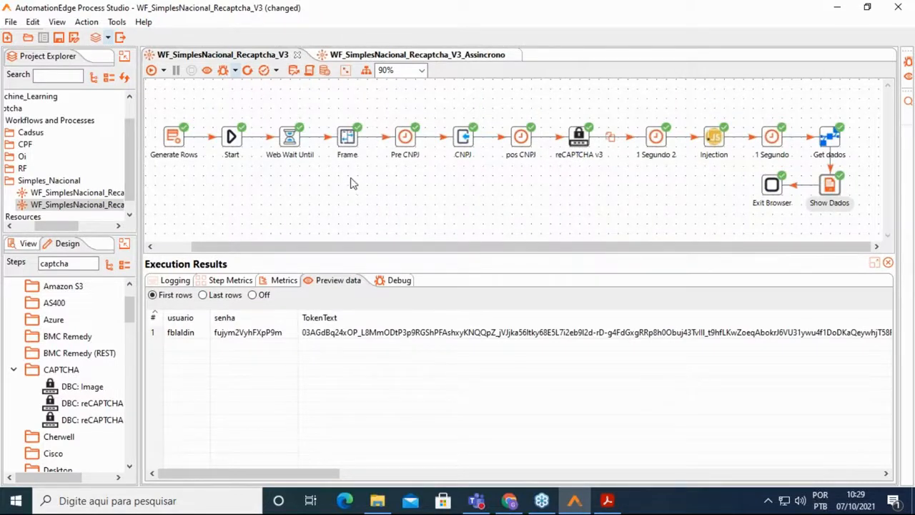
Run the V3 workflow and submit the company's CNPJ in the Simples Nacional lookup.
{"action": "left_click", "coordinate": [151, 74]}
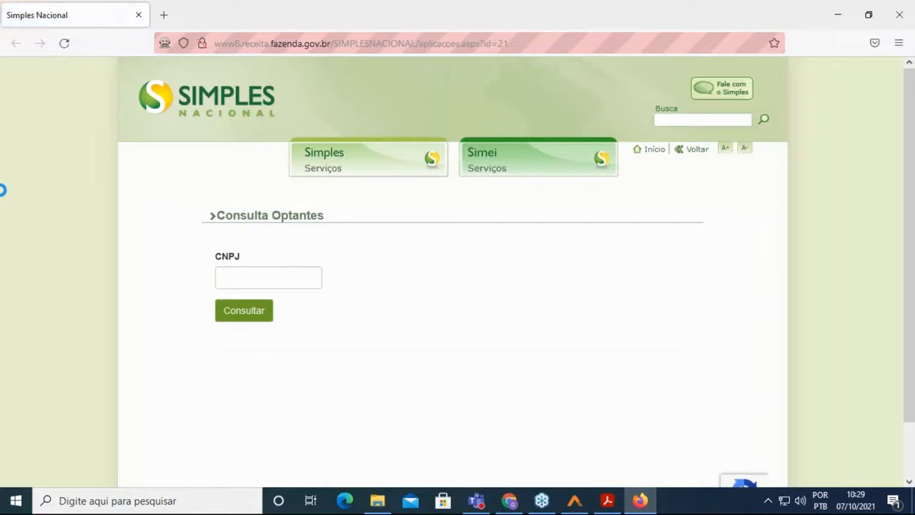
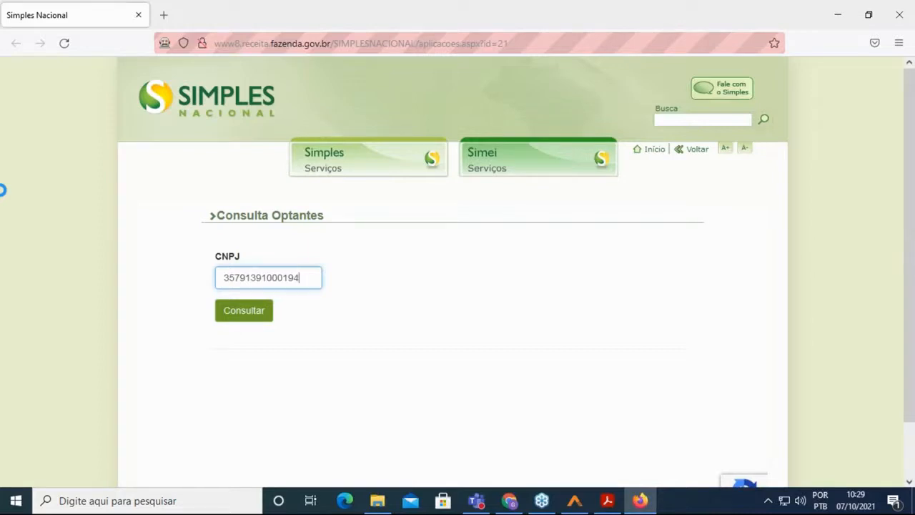
{"action": "key", "text": "Return"}
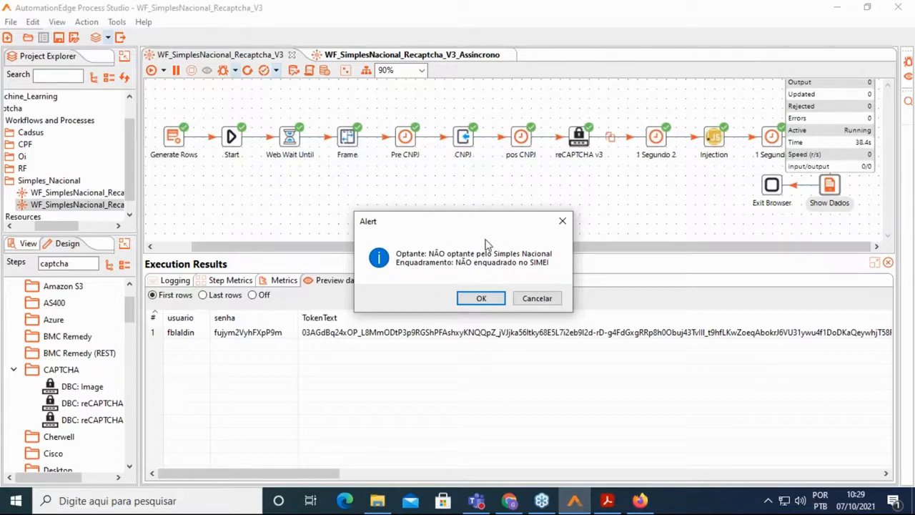
Close the not-optant alert, check per-step timings in Step Metrics, then open the Assincrono workflow.
{"action": "left_click", "coordinate": [481, 298]}
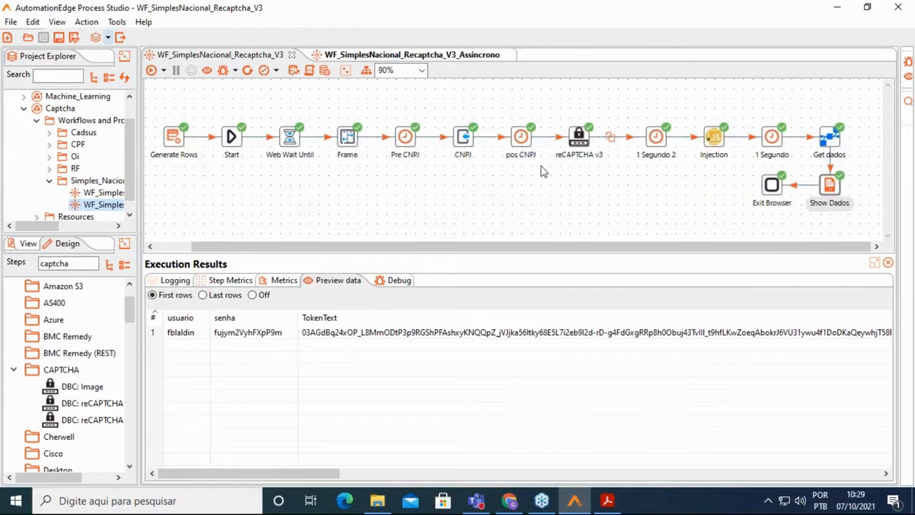
{"action": "left_click", "coordinate": [228, 280]}
{"action": "scroll", "coordinate": [643, 336], "scroll_direction": "down", "scroll_amount": 1}
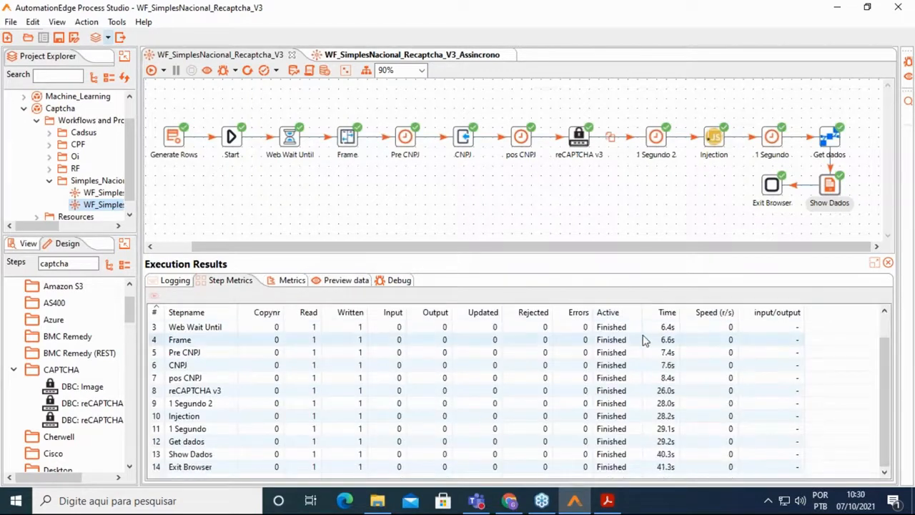
{"action": "left_click", "coordinate": [410, 57]}
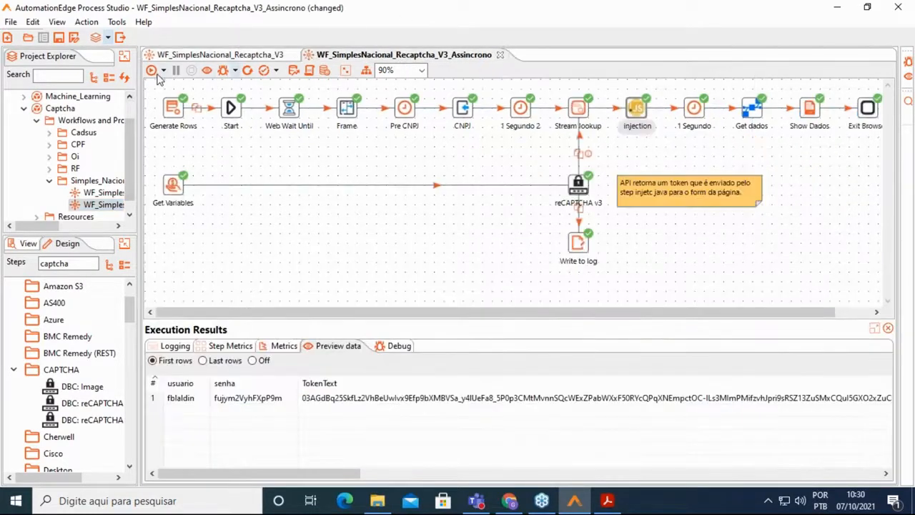
Run the Assincrono workflow, paste the company's CNPJ into the field, and submit the query.
{"action": "left_click", "coordinate": [151, 70]}
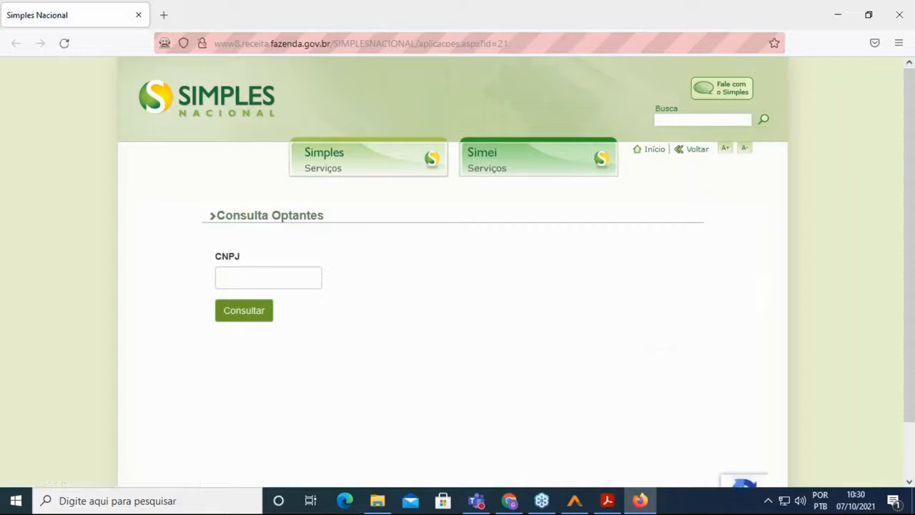
{"action": "left_click", "coordinate": [268, 277]}
{"action": "key", "text": "ctrl+v"}
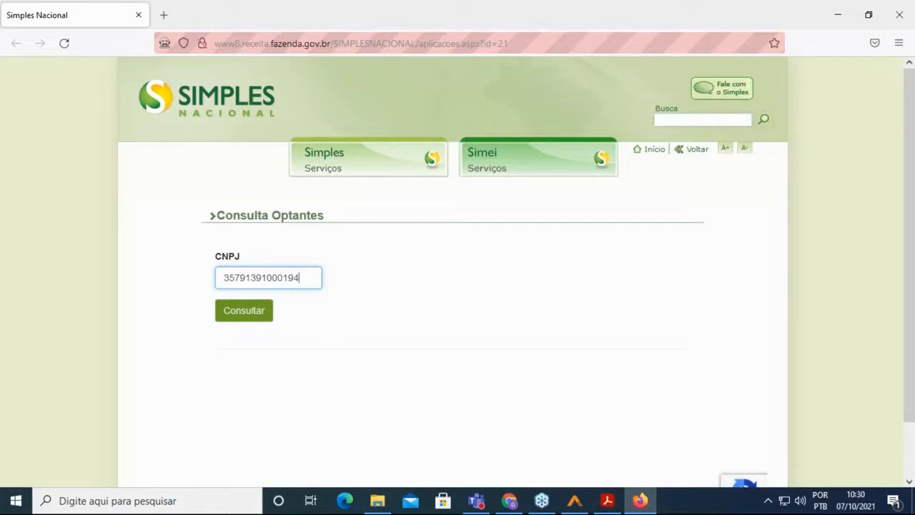
{"action": "key", "text": "Return"}
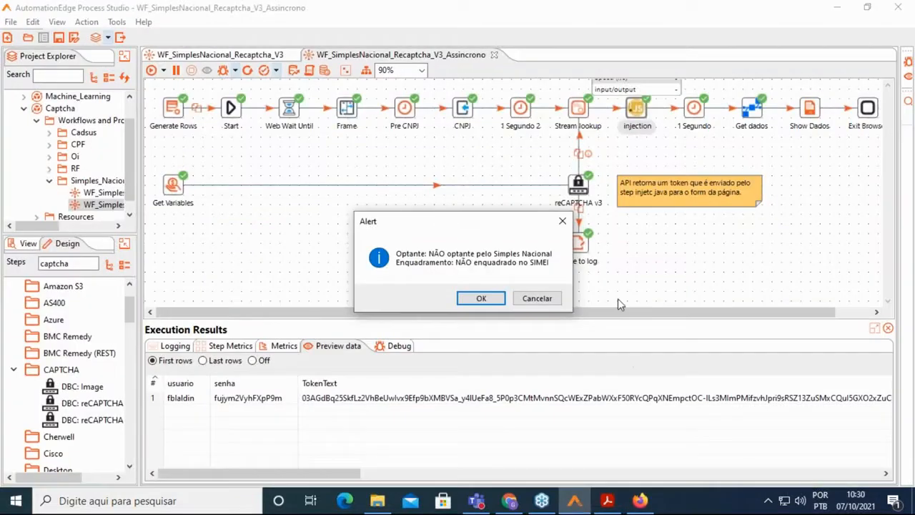
Dismiss the result alert so the Assincrono run completes, then bring the meeting app forward.
{"action": "left_click", "coordinate": [478, 301]}
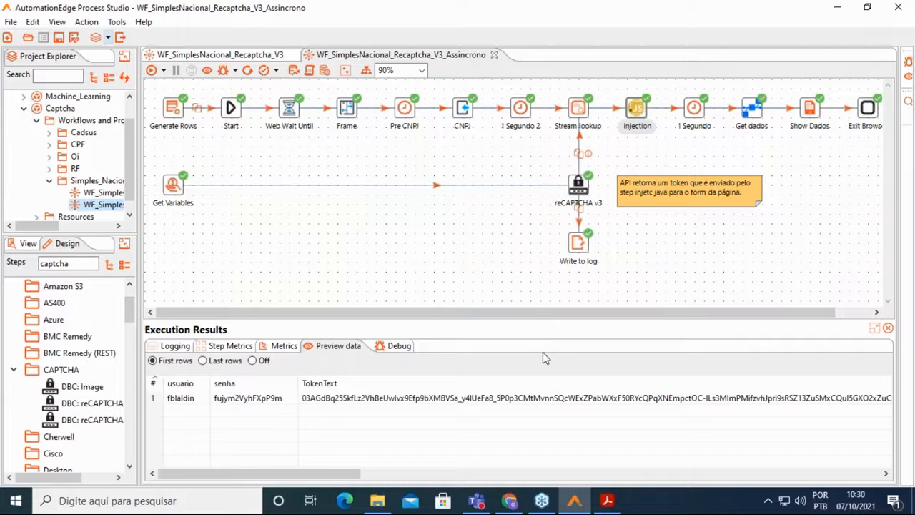
{"action": "left_click", "coordinate": [541, 502]}
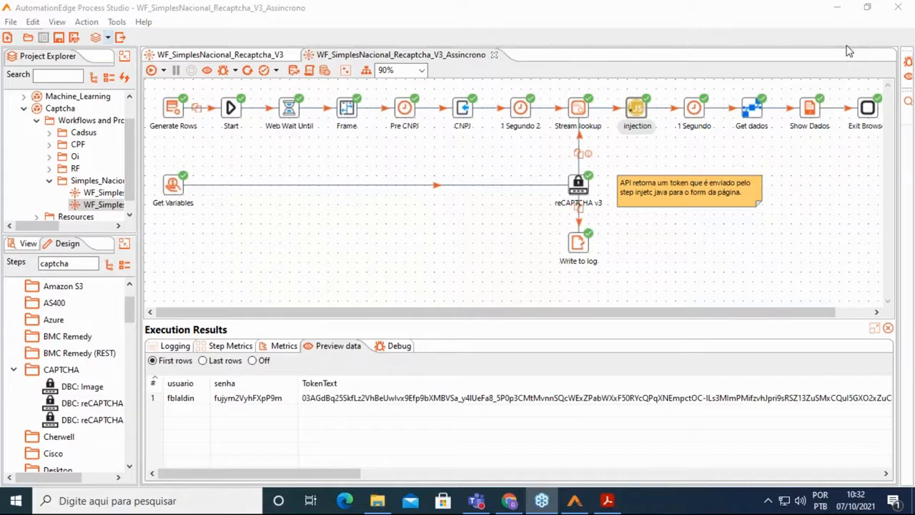
{"action": "left_click", "coordinate": [848, 51]}
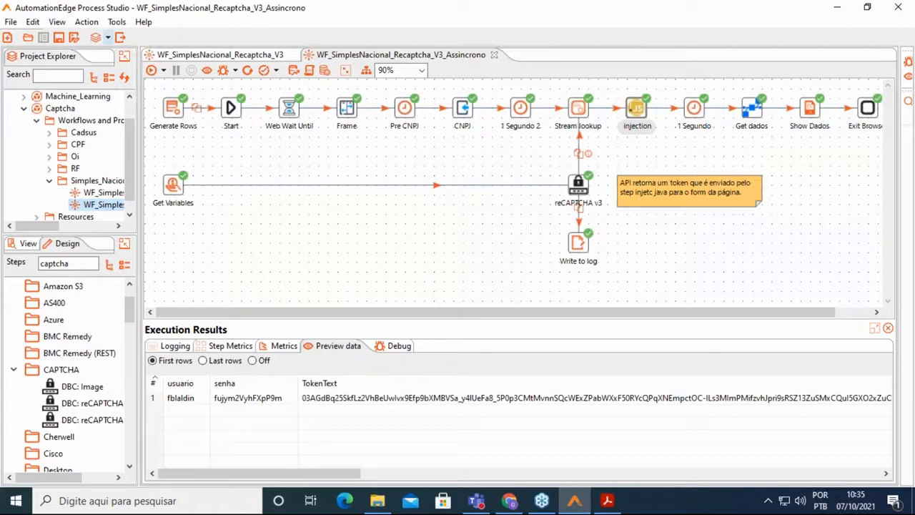
{"action": "left_click", "coordinate": [509, 501]}
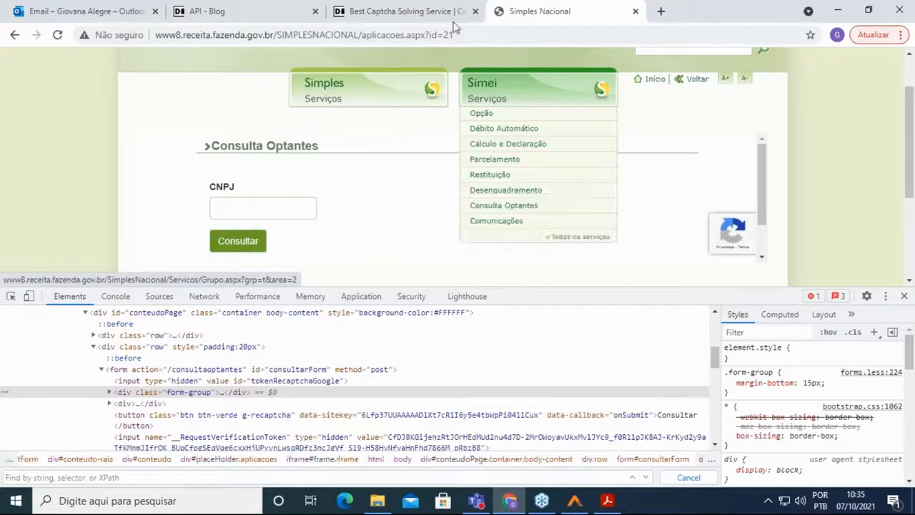
Close the developer tools panel on the Consulta Optantes page.
{"action": "left_click", "coordinate": [904, 295]}
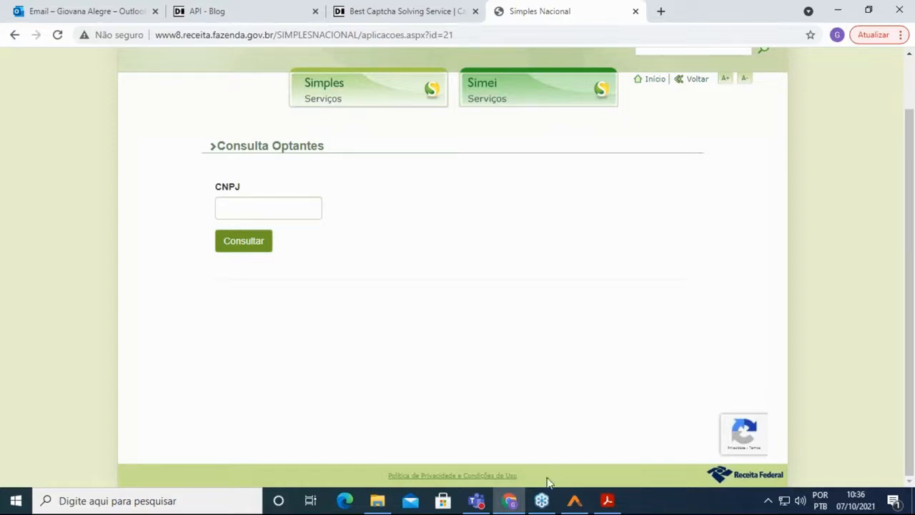
Return to AutomationEdge and adjust the side panels to view the Assincrono run's token results.
{"action": "left_click", "coordinate": [574, 500]}
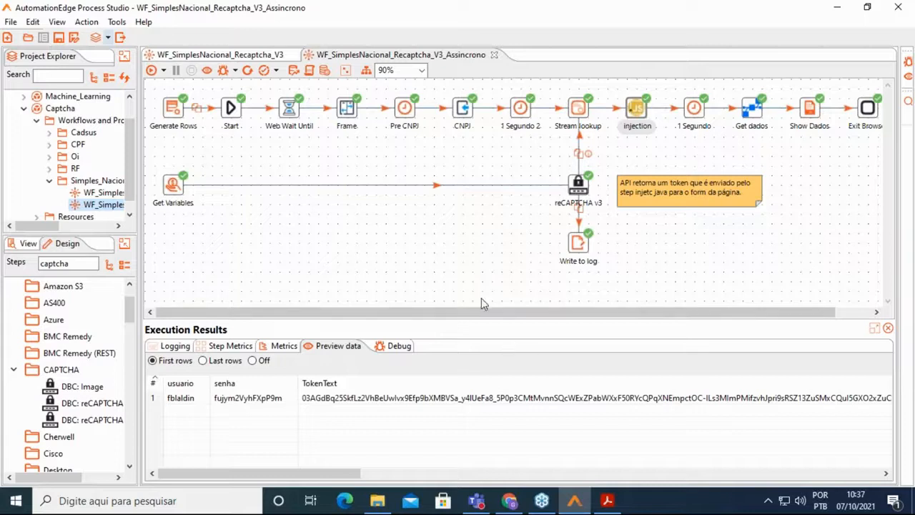
{"action": "left_click_drag", "start_coordinate": [20, 227], "coordinate": [37, 230]}
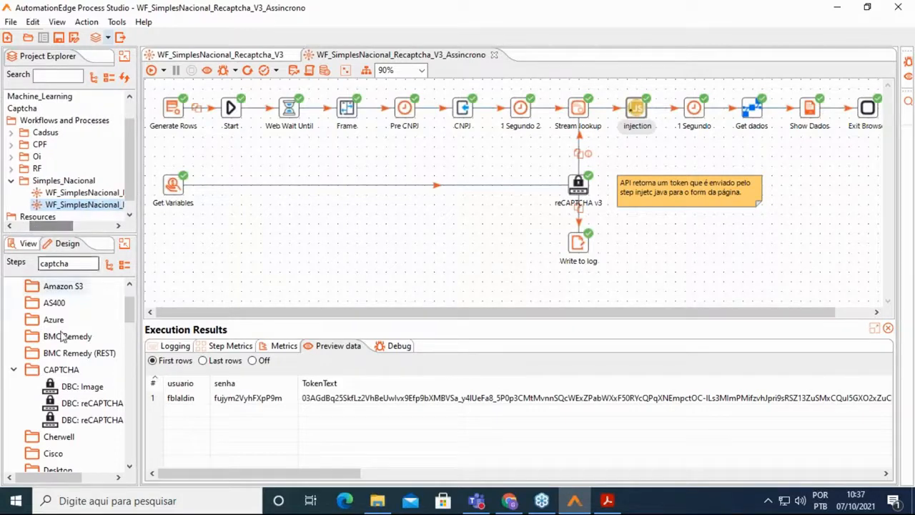
{"action": "mouse_move", "coordinate": [67, 477]}
{"action": "left_mouse_down"}
{"action": "mouse_move", "coordinate": [75, 479]}
{"action": "mouse_move", "coordinate": [66, 484]}
{"action": "left_mouse_up"}
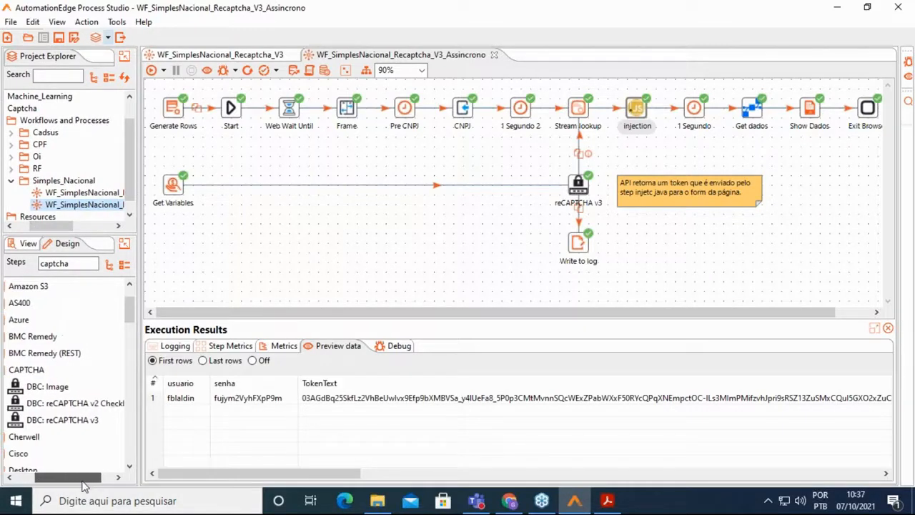